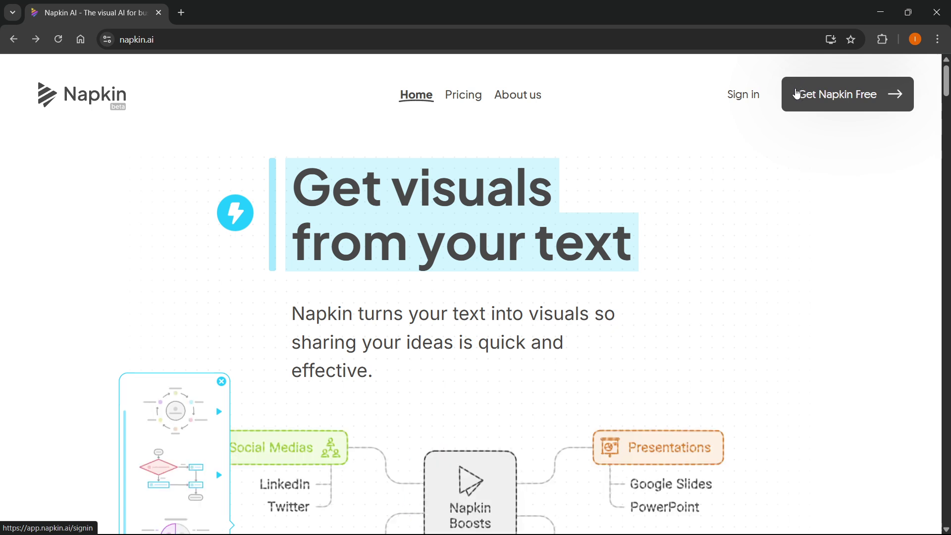
Step: Open the free sign-up page with the 'Get Napkin Free' button in the top-right corner
click(809, 94)
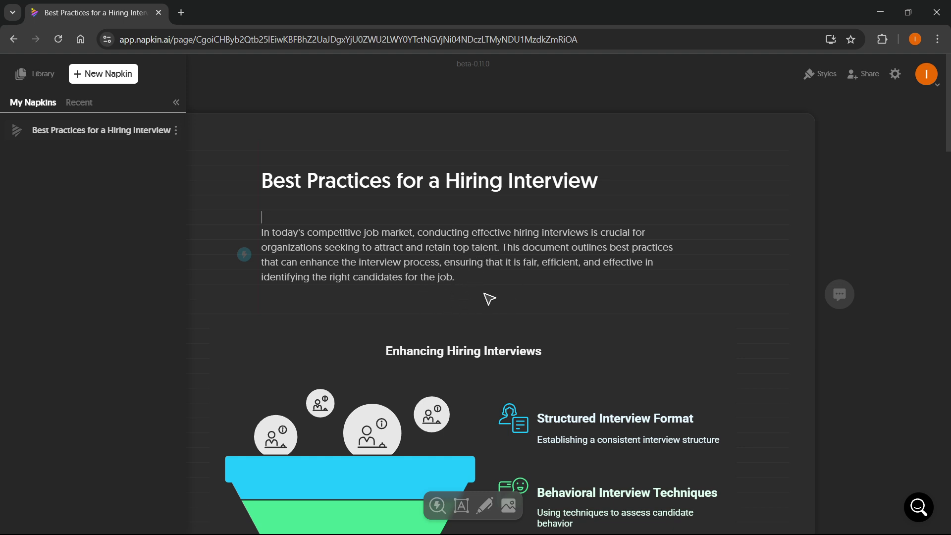
Step: Start a new AI-drafted napkin, using the 'Recognizing top performers on your team' suggestion as its prompt
click(109, 78)
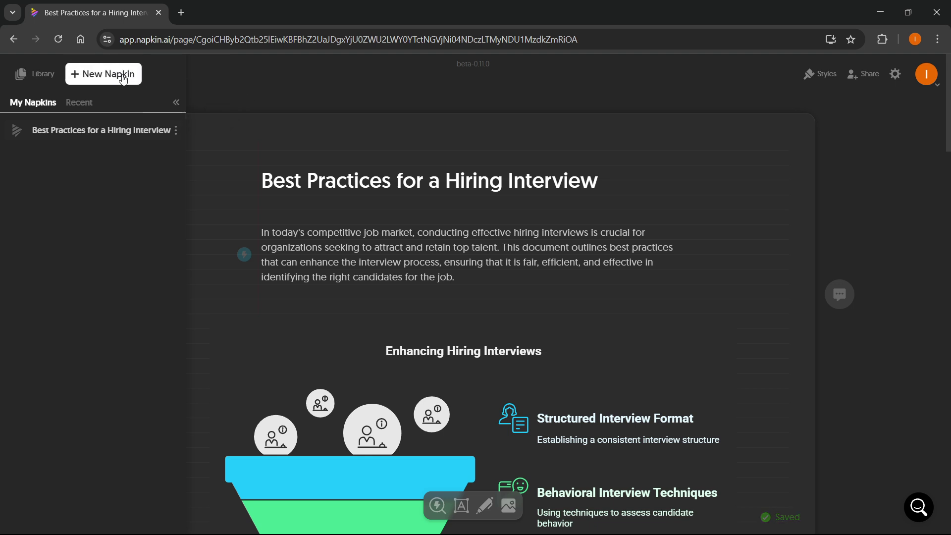
mouse_move(124, 78)
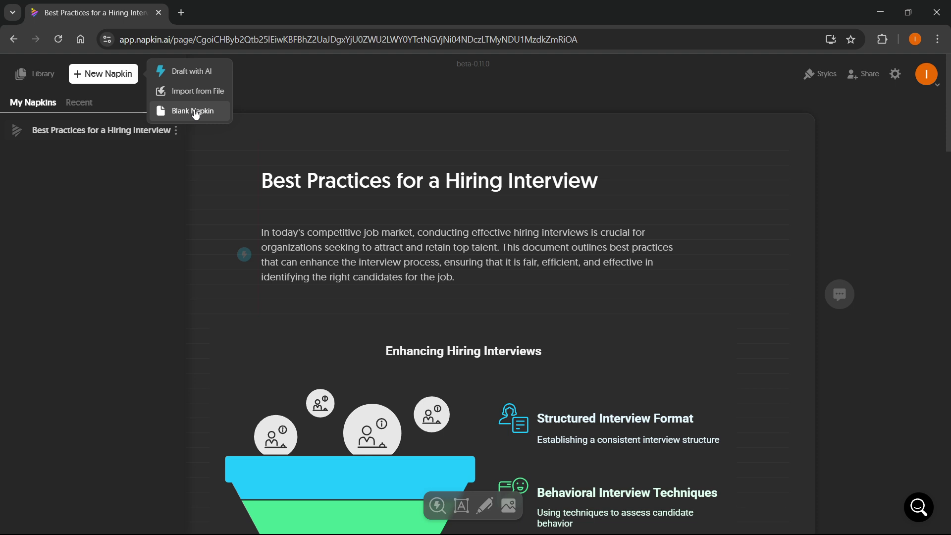
click(193, 73)
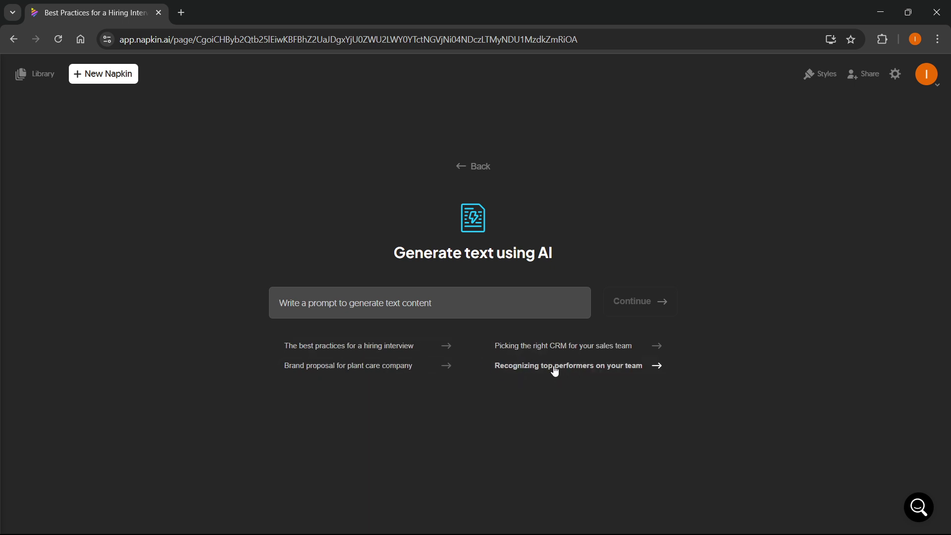
click(585, 366)
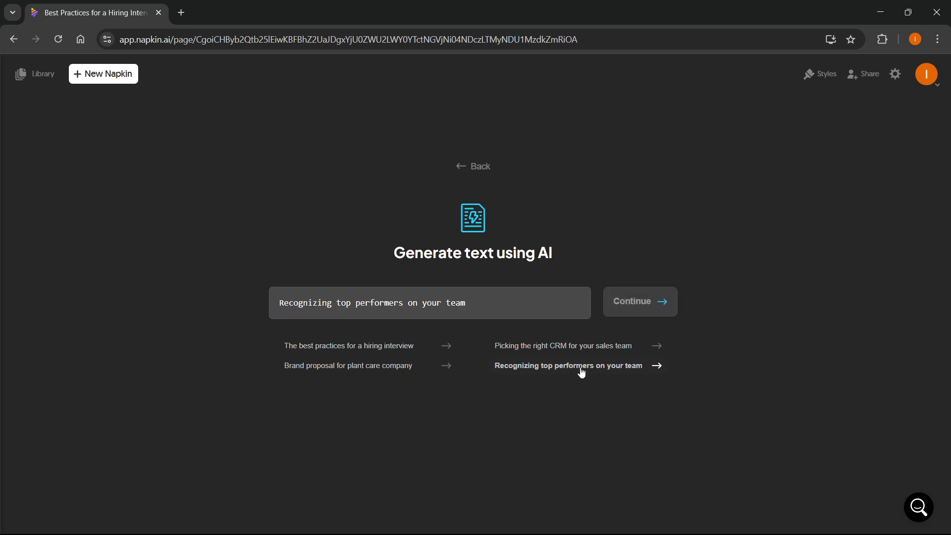
Step: Generate the 'Recognizing Top Performers on Your Team' document and review it through to the Conclusion
click(636, 312)
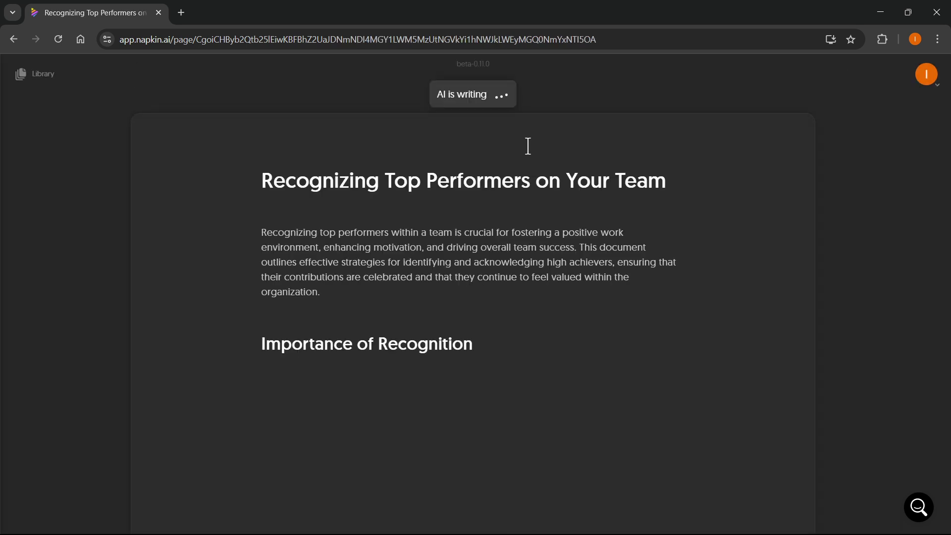
scroll(371, 228, down, 2)
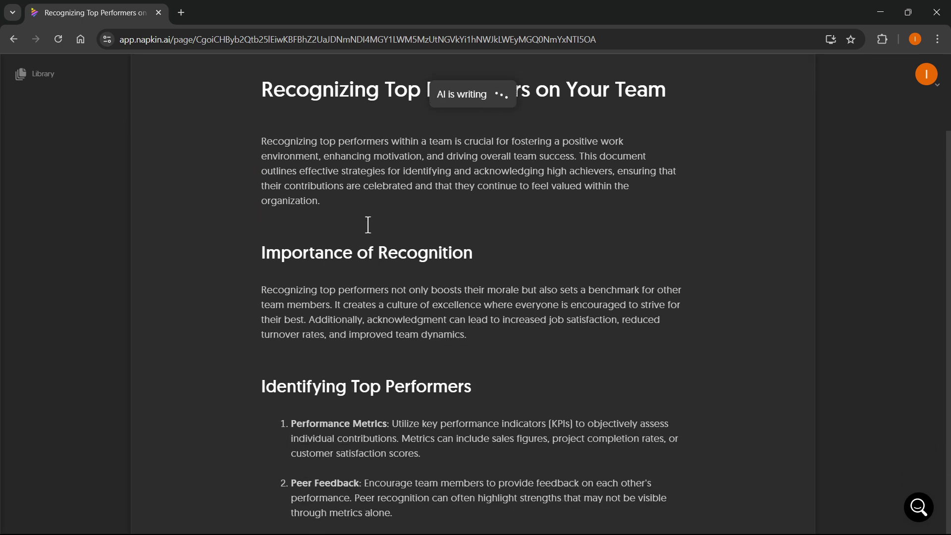
scroll(369, 227, down, 5)
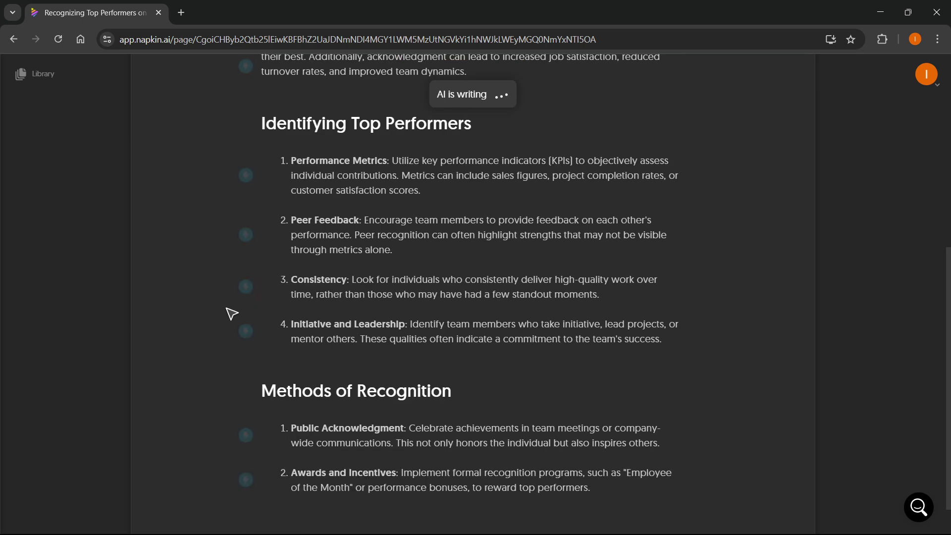
scroll(232, 313, down, 3)
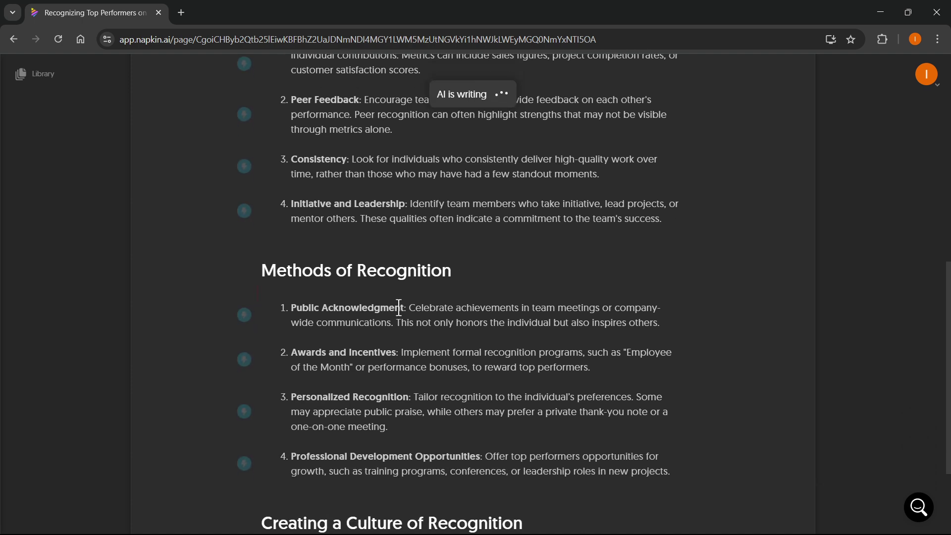
scroll(399, 307, down, 4)
scroll(493, 322, down, 3)
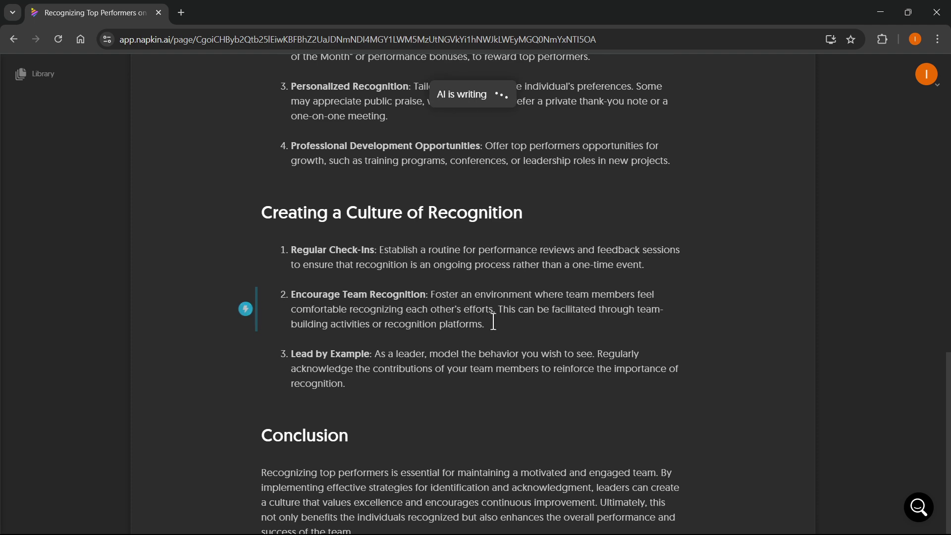
scroll(491, 321, down, 20)
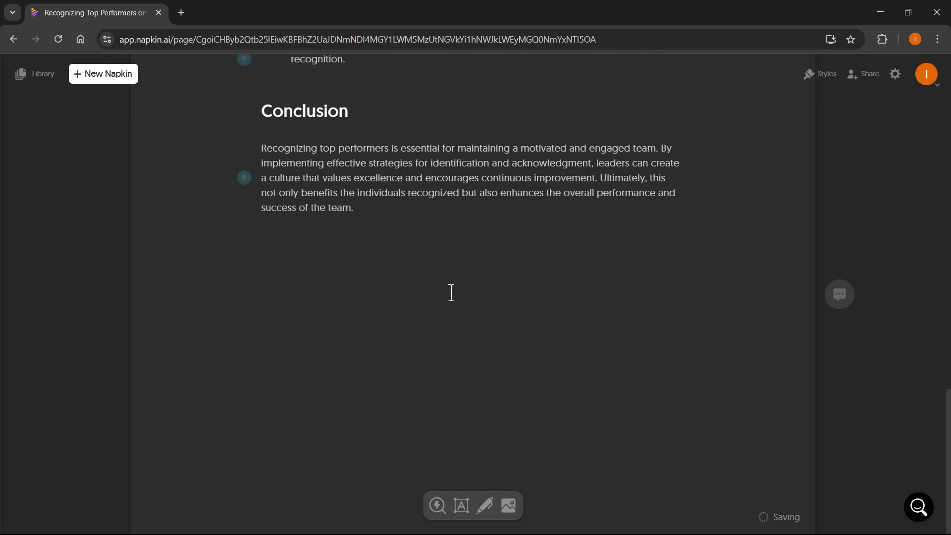
scroll(449, 296, up, 20)
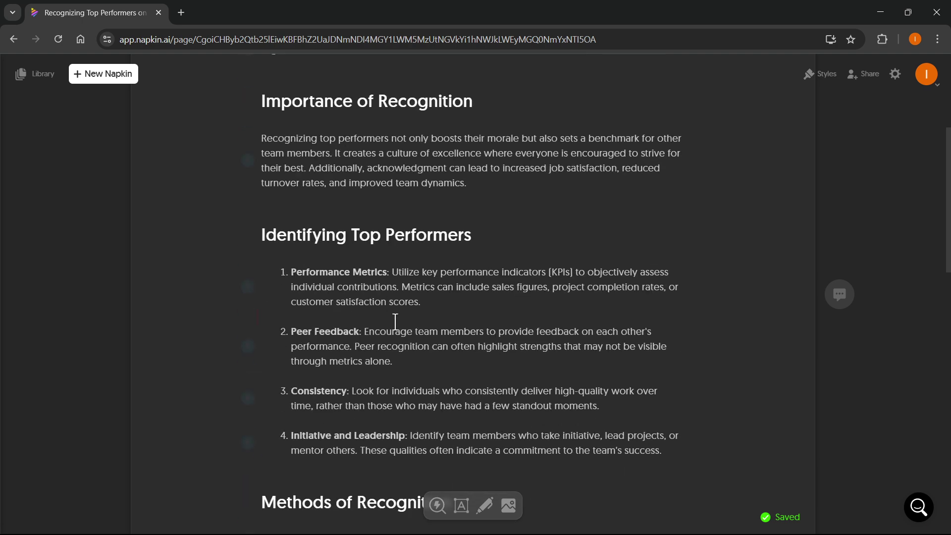
mouse_move(363, 323)
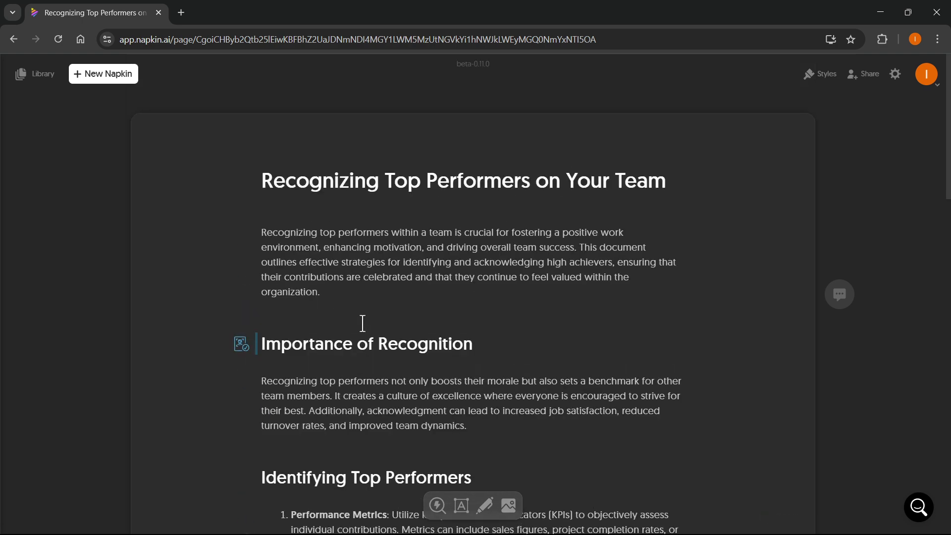
mouse_move(350, 275)
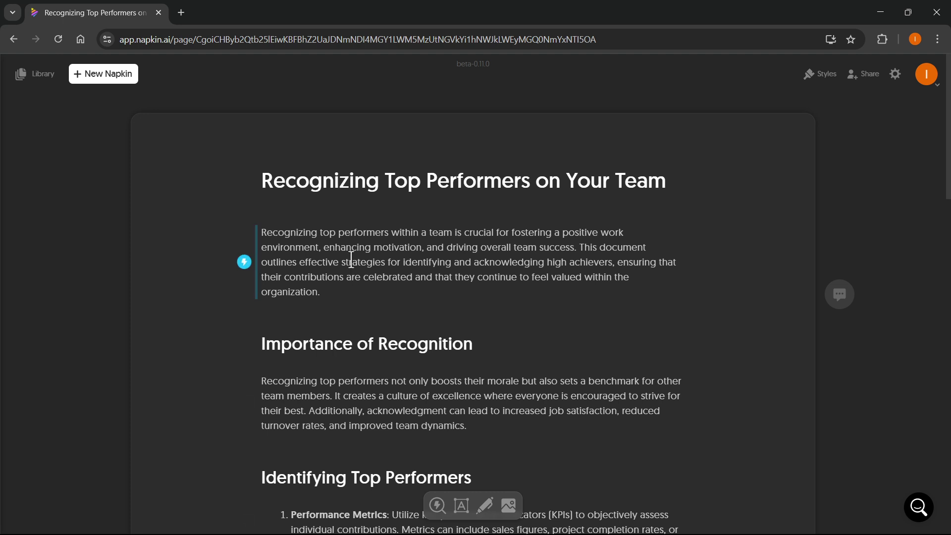
mouse_move(552, 263)
drag(322, 292, 258, 236)
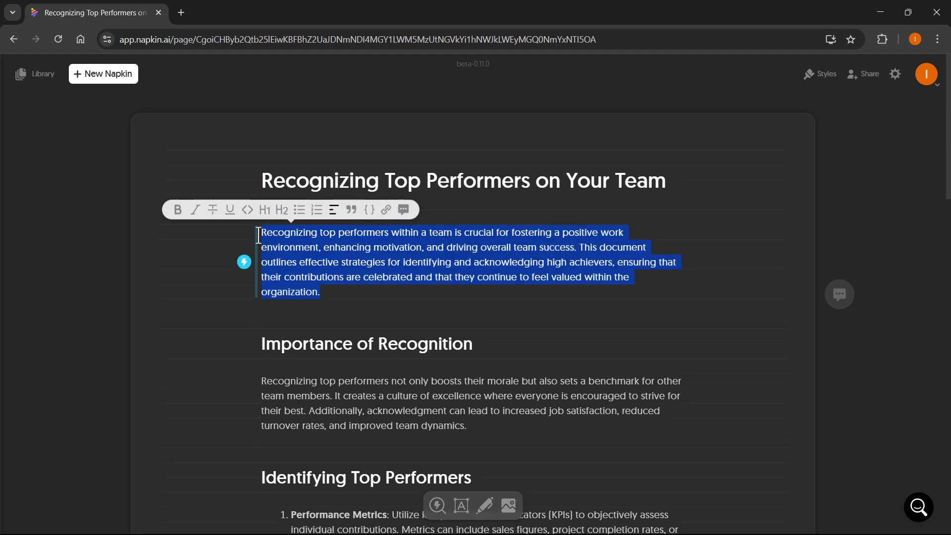
click(359, 291)
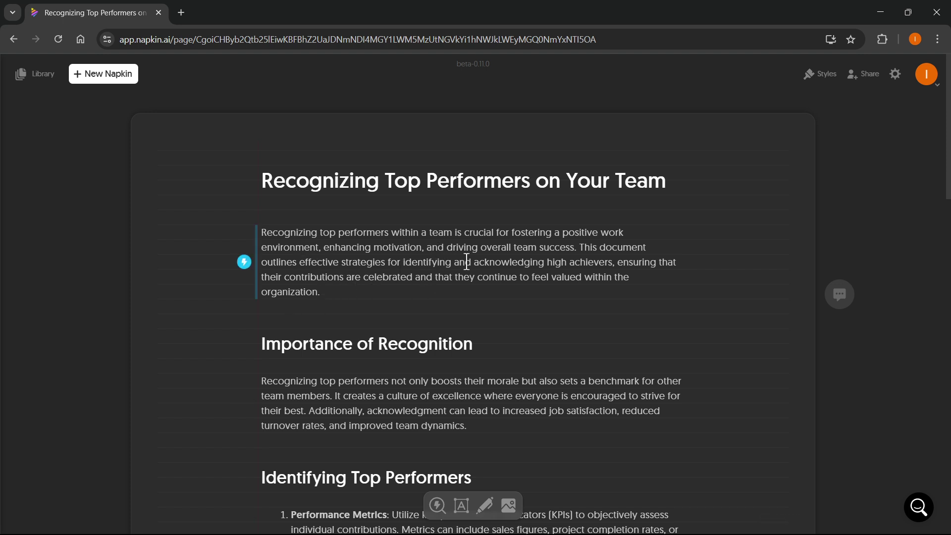
text(,)
key(BackSpace)
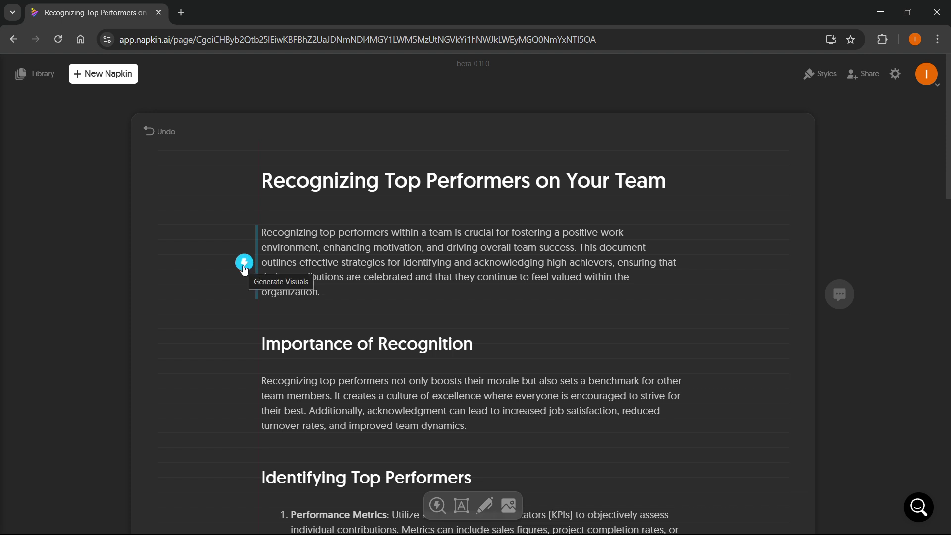
Step: Generate a visual for the intro paragraph and browse the suggested infographic styles
click(243, 265)
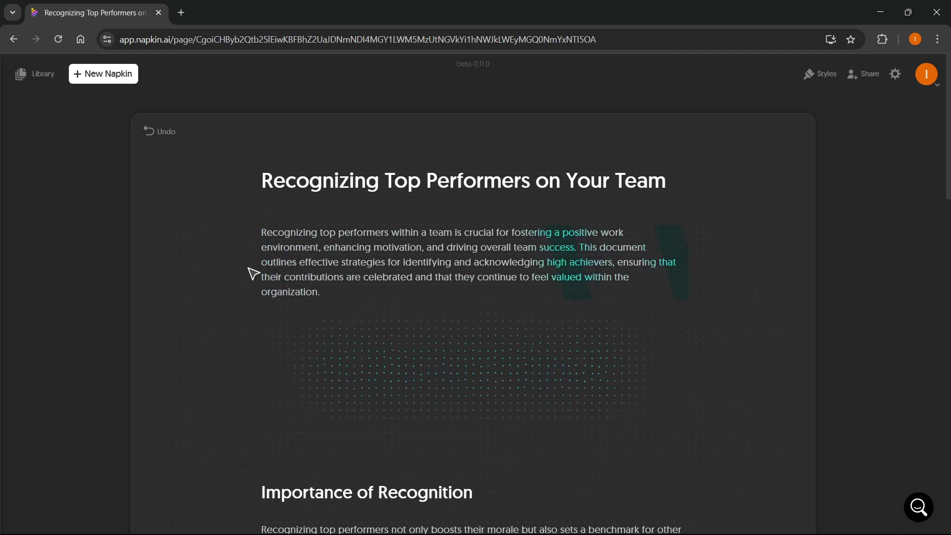
scroll(426, 347, down, 1)
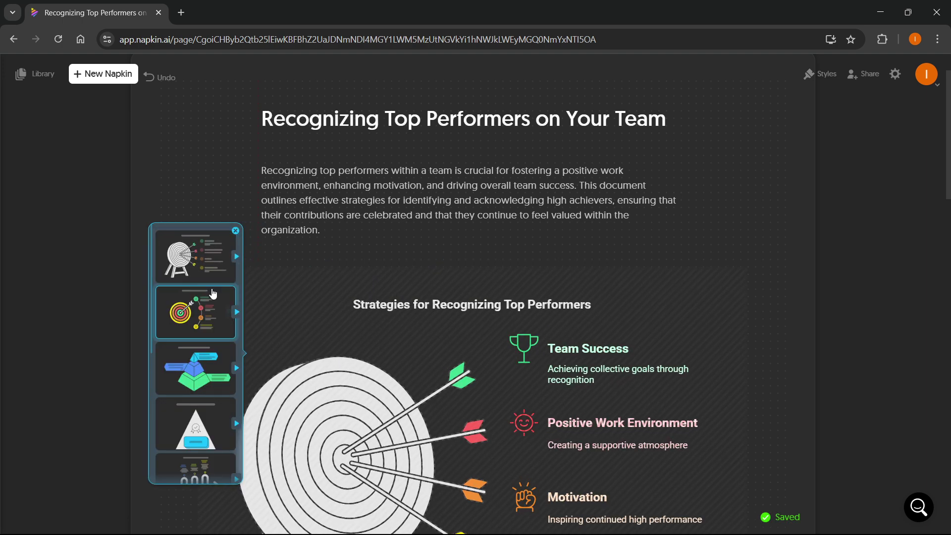
scroll(233, 209, down, 1)
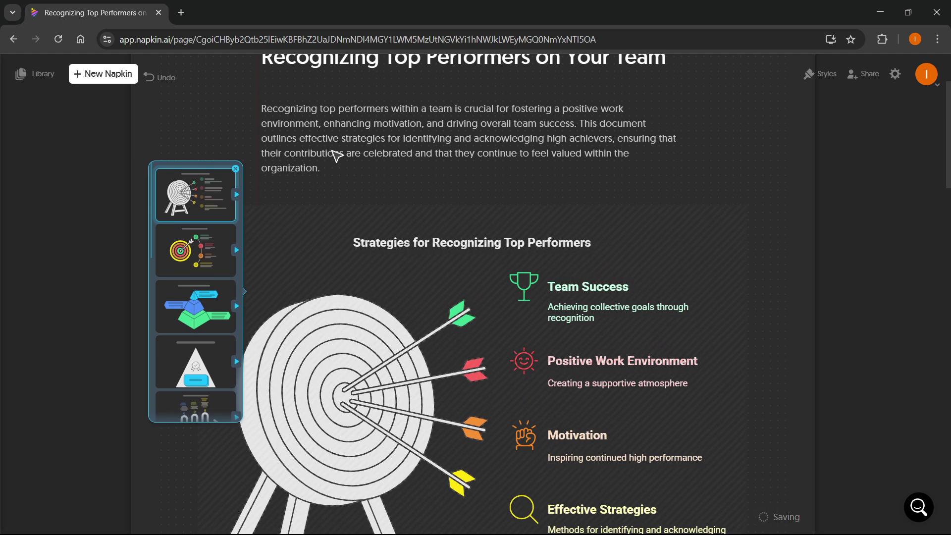
scroll(352, 174, up, 1)
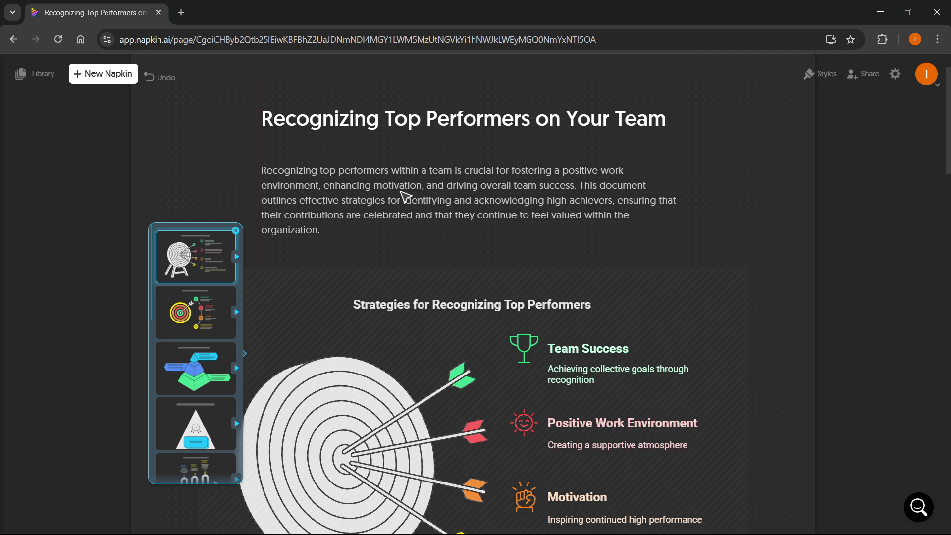
scroll(406, 197, down, 1)
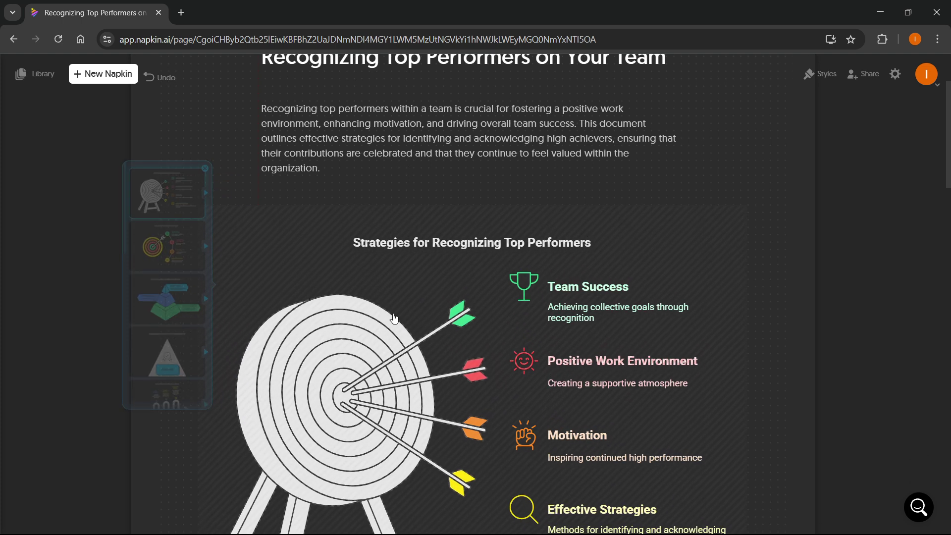
Step: Try the bullseye, pyramid and staircase layouts, then settle on the darts-and-target diagram
click(189, 255)
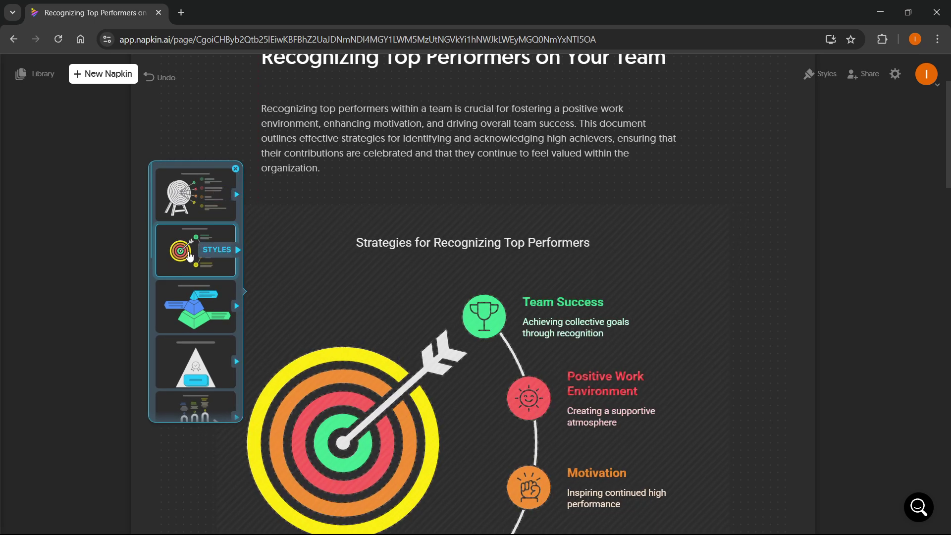
click(195, 309)
scroll(196, 310, down, 3)
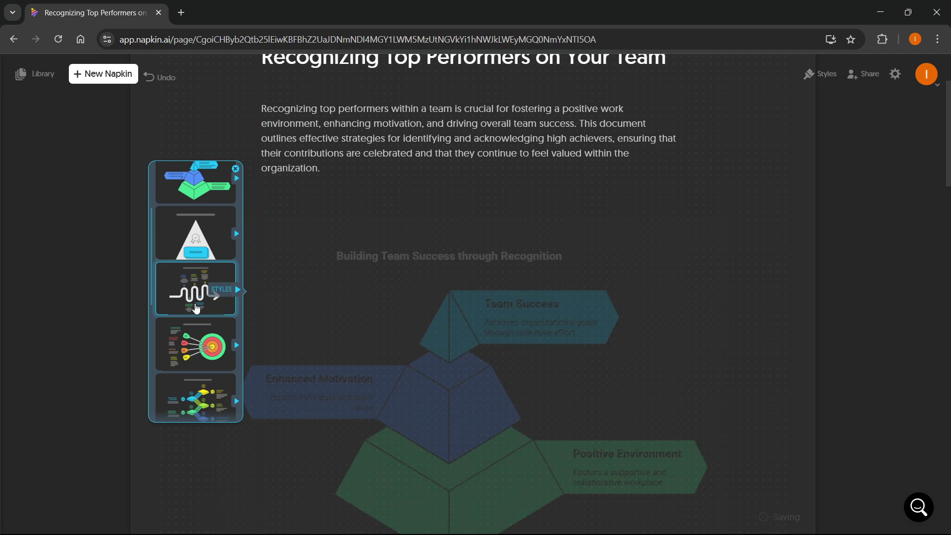
click(197, 310)
click(185, 384)
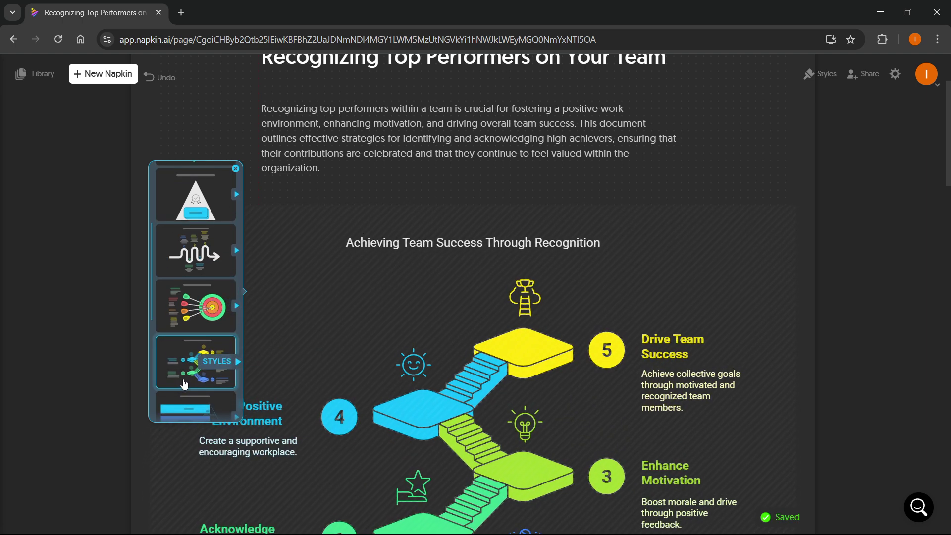
click(184, 314)
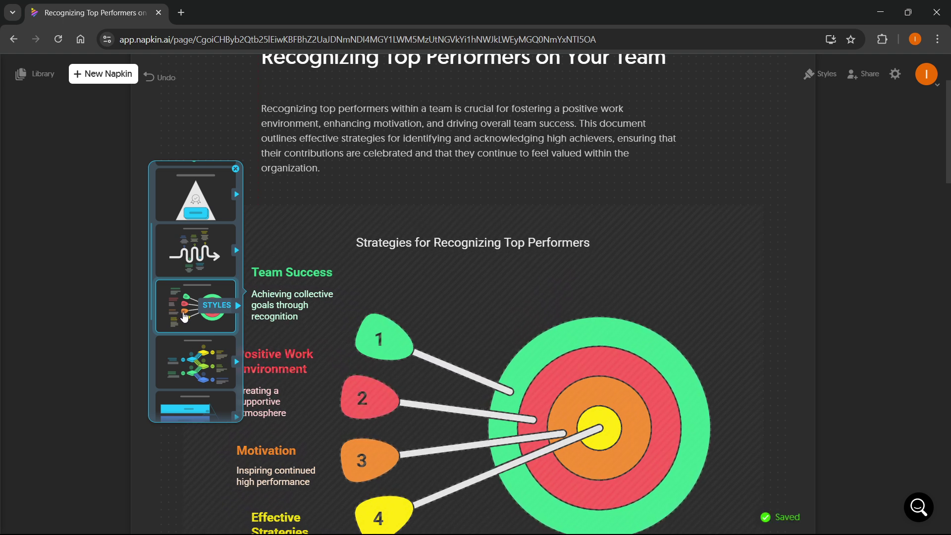
Step: Apply the third colour variant to the darts diagram for a solid-colour, plain-lettered look
click(182, 311)
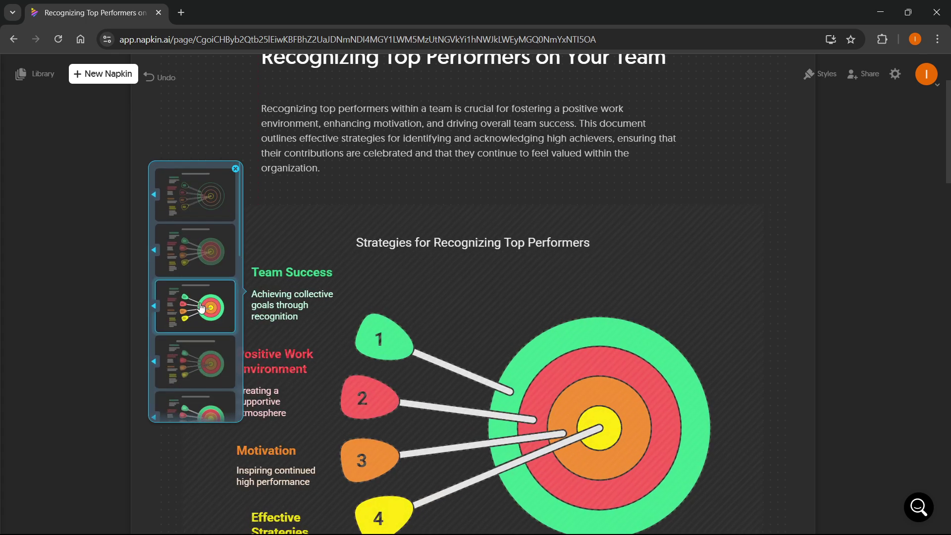
click(204, 310)
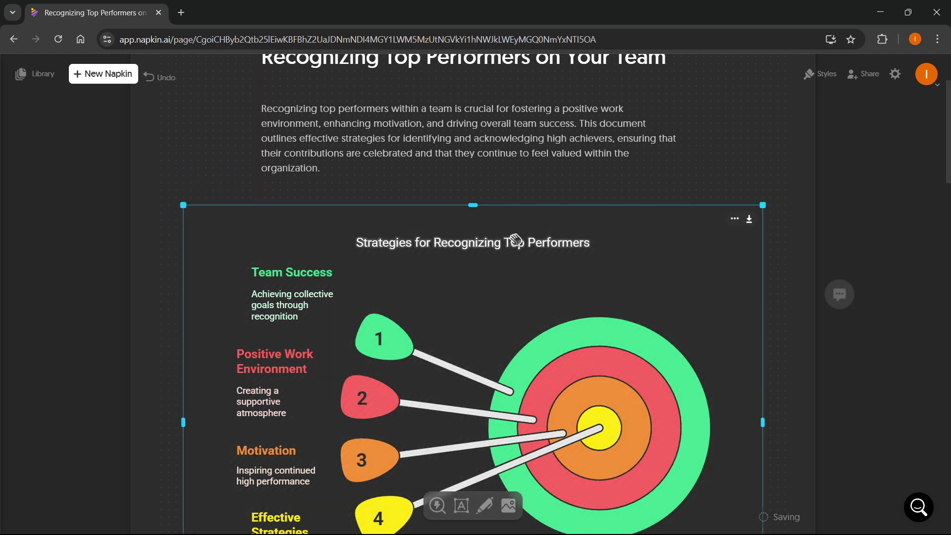
scroll(511, 239, down, 3)
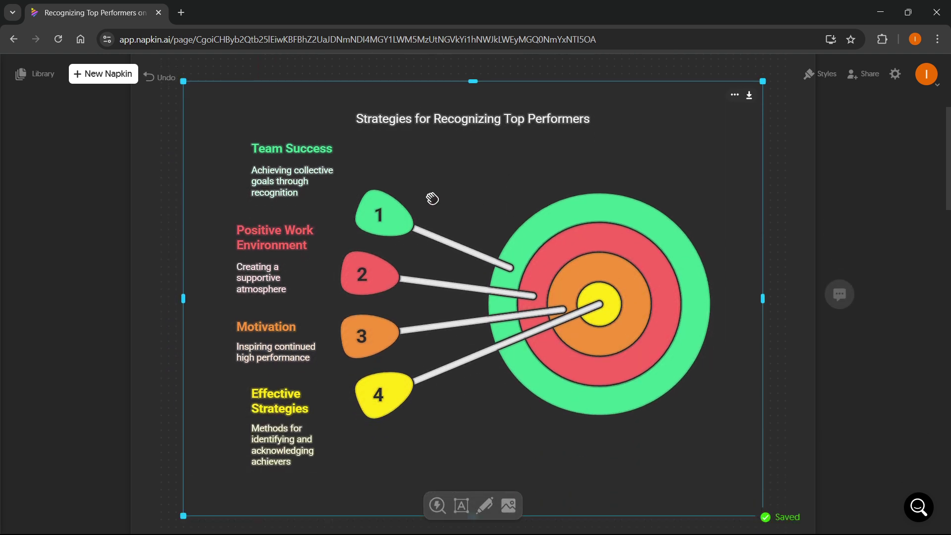
click(799, 244)
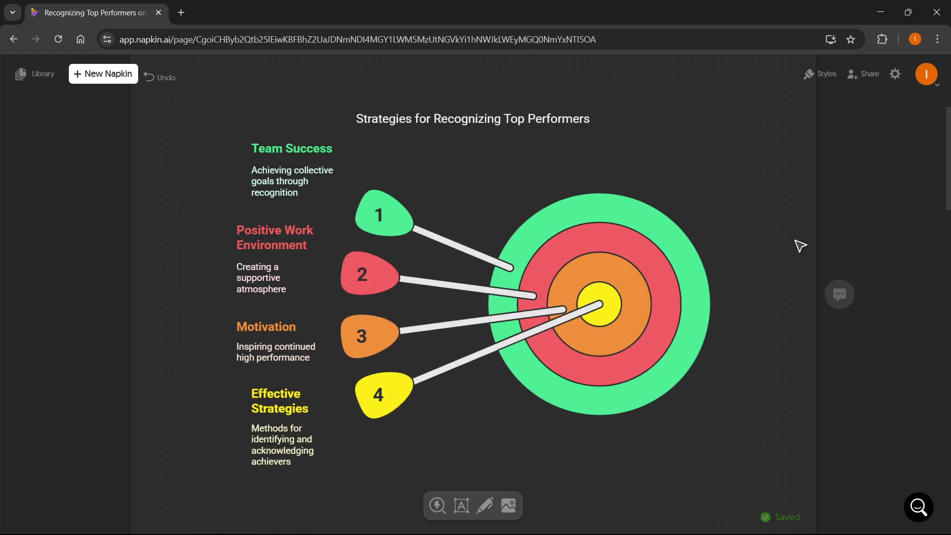
scroll(513, 260, up, 3)
scroll(513, 260, up, 2)
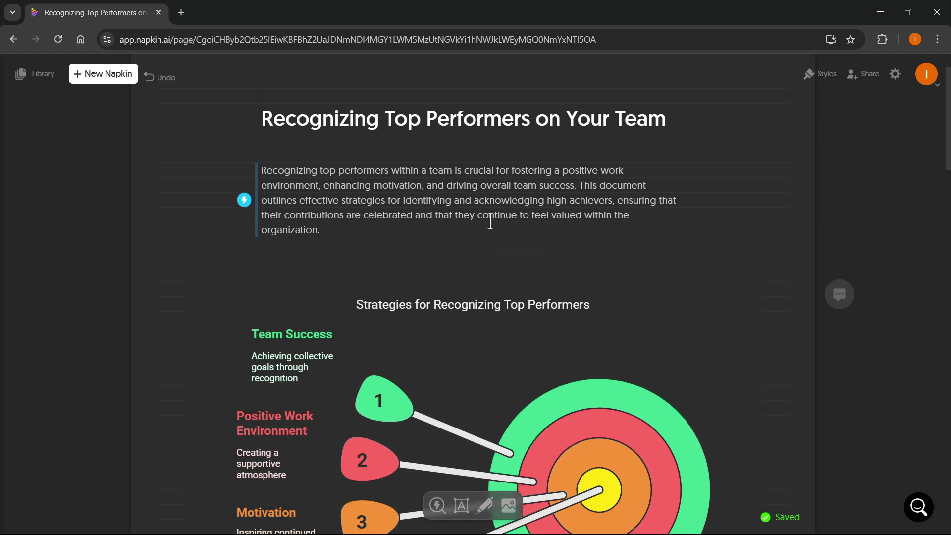
scroll(490, 221, down, 5)
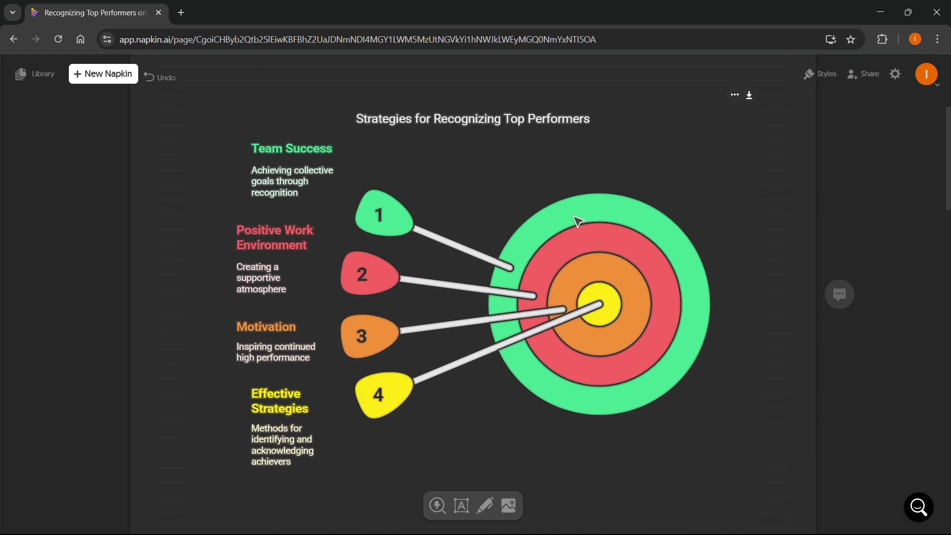
click(577, 221)
scroll(537, 214, up, 2)
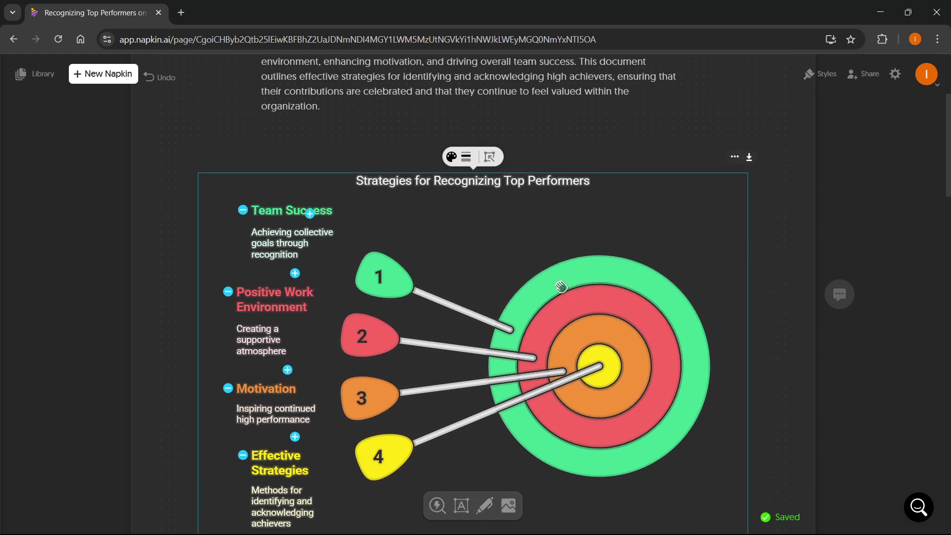
Step: Zoom the page display to 110%
scroll(562, 287, up, 3)
click(499, 215)
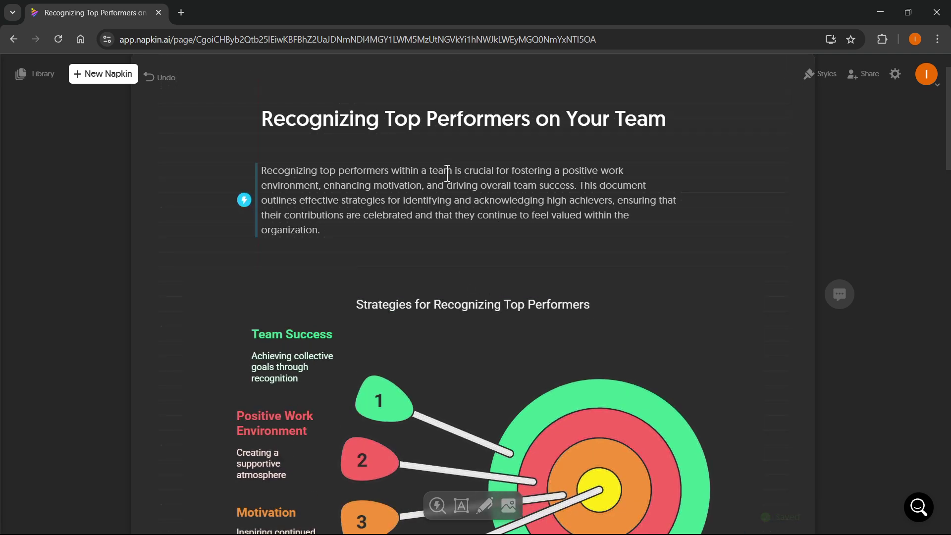
scroll(448, 178, down, 2)
scroll(485, 209, down, 1)
key(ctrl+plus)
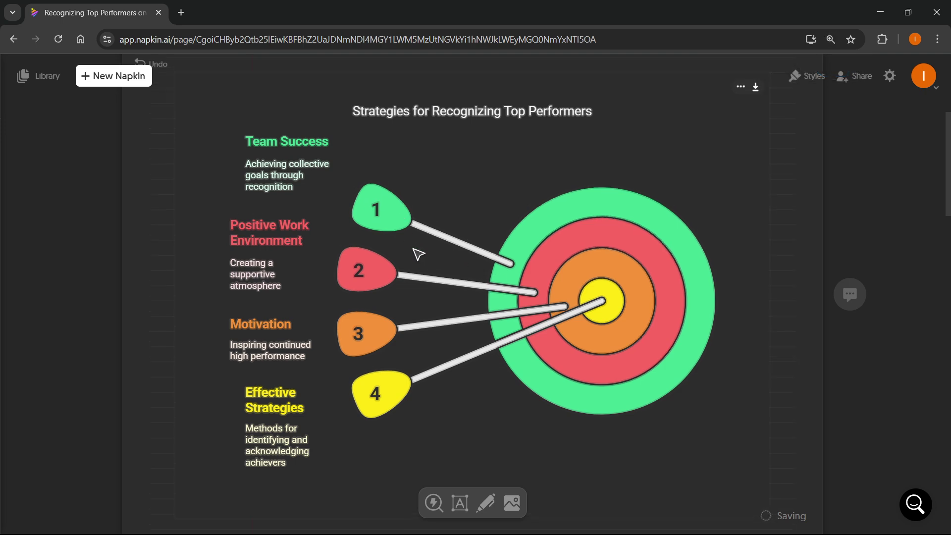
scroll(418, 252, up, 5)
scroll(459, 263, down, 10)
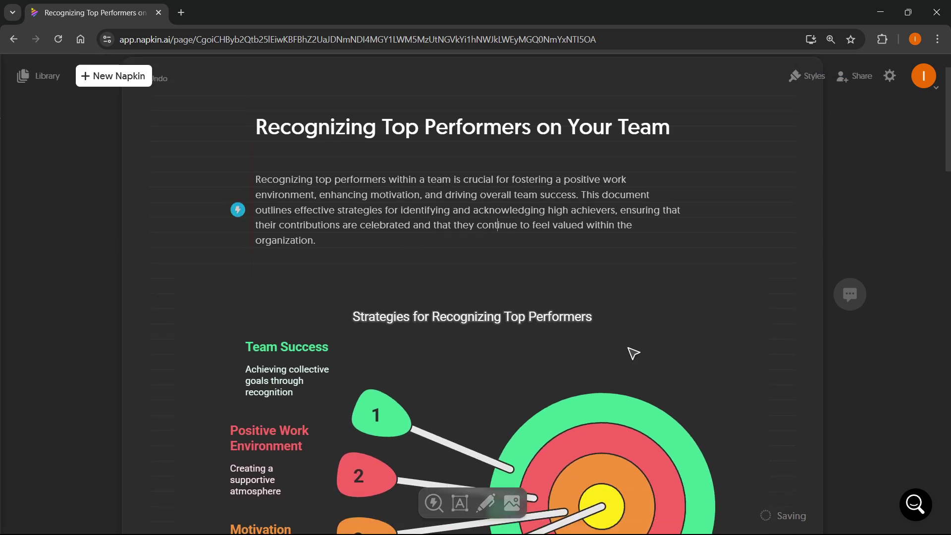
scroll(502, 374, up, 10)
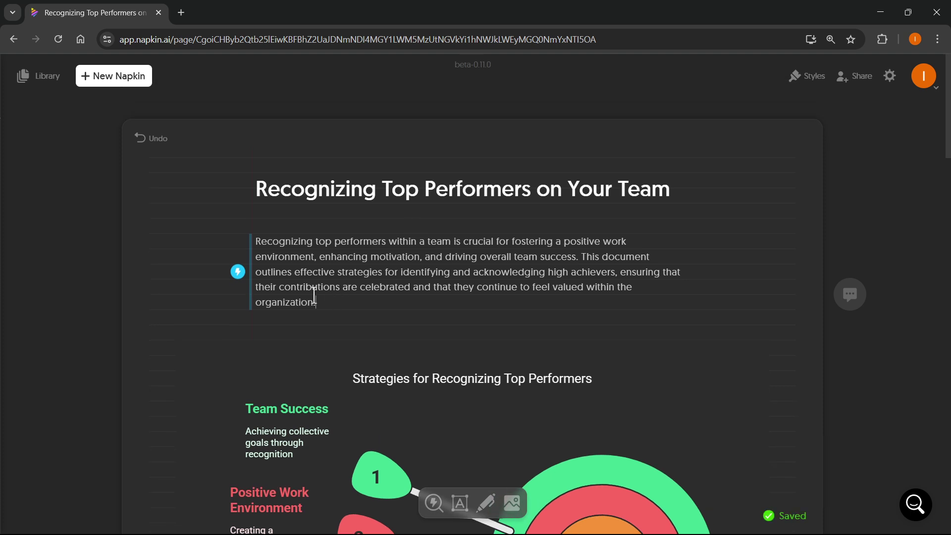
Step: Delete the intro paragraph so the darts infographic sits directly under the title
drag(315, 297, 239, 246)
key(BackSpace)
key(BackSpace)
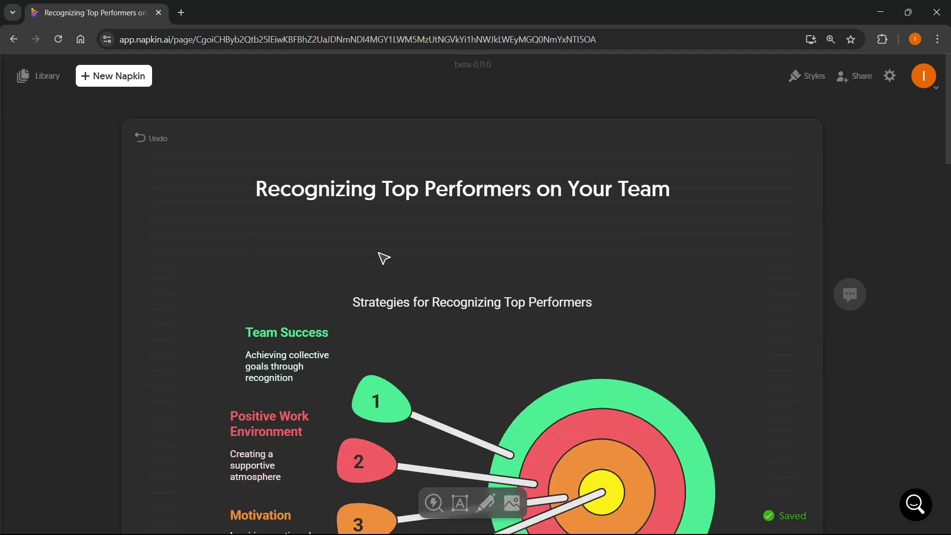
scroll(387, 251, down, 3)
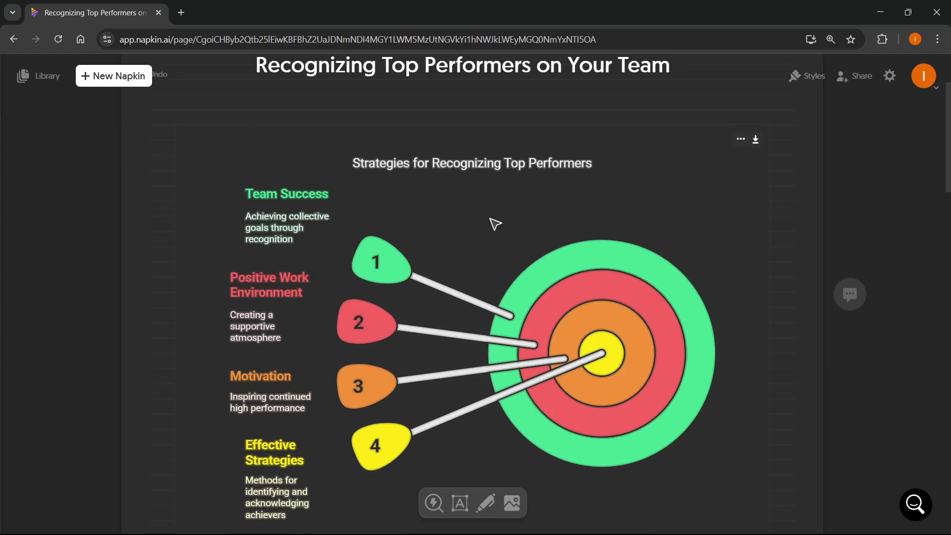
click(530, 236)
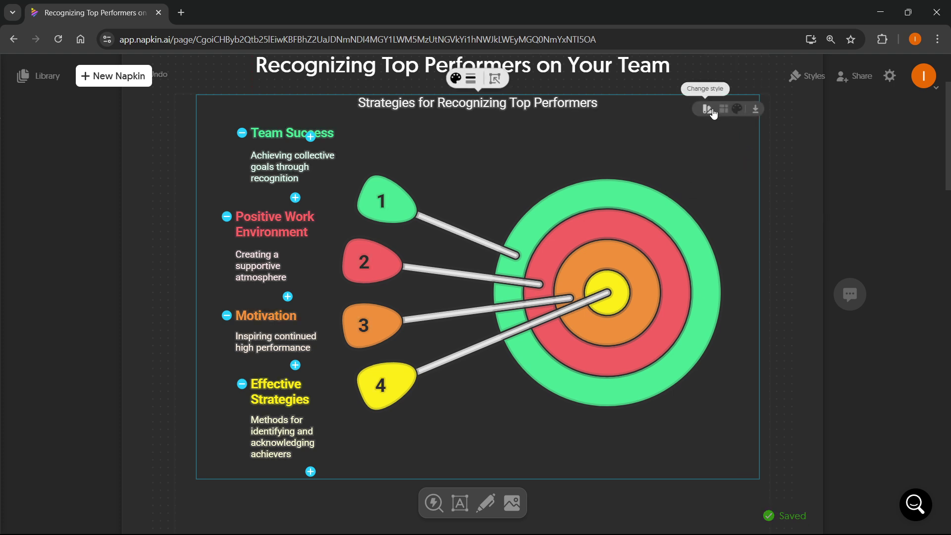
click(792, 187)
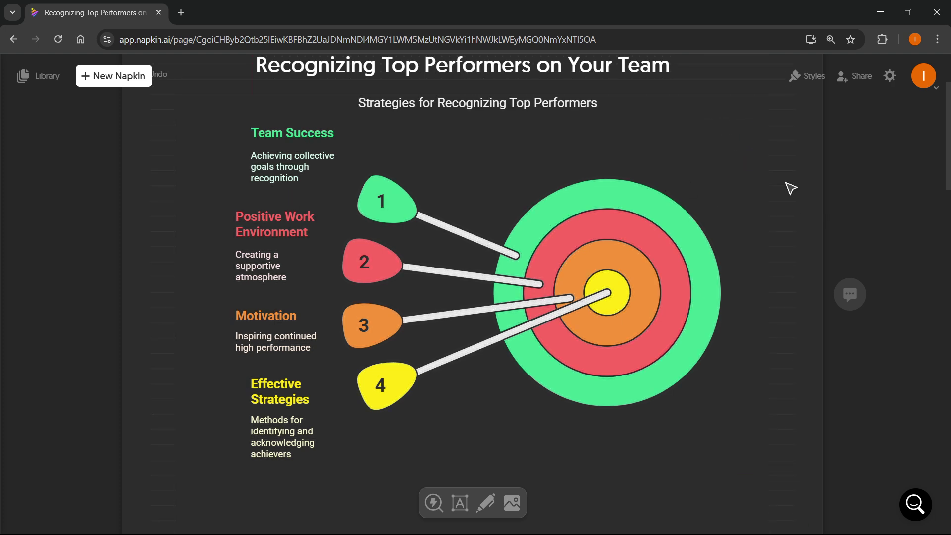
scroll(538, 250, up, 3)
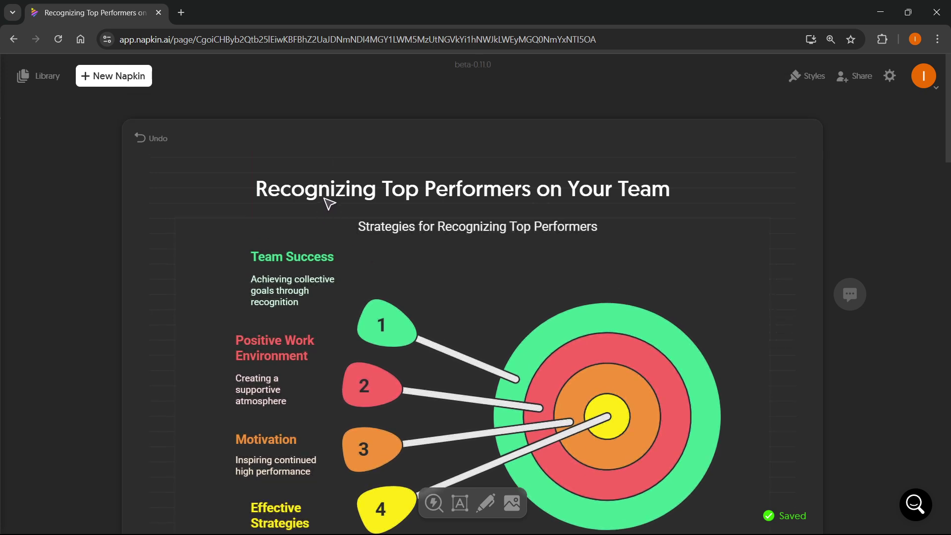
scroll(461, 311, down, 3)
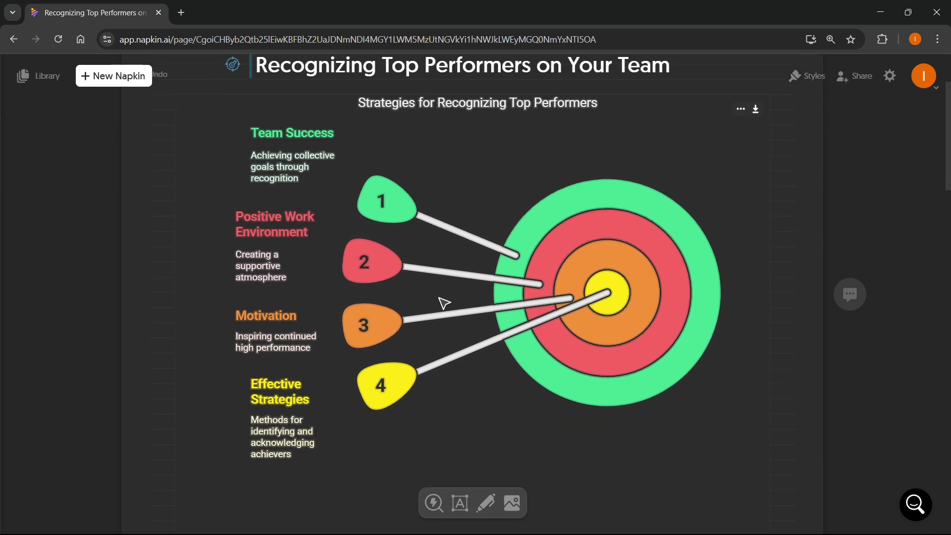
Step: Generate a visual for the Importance of Recognition paragraph
scroll(445, 303, down, 7)
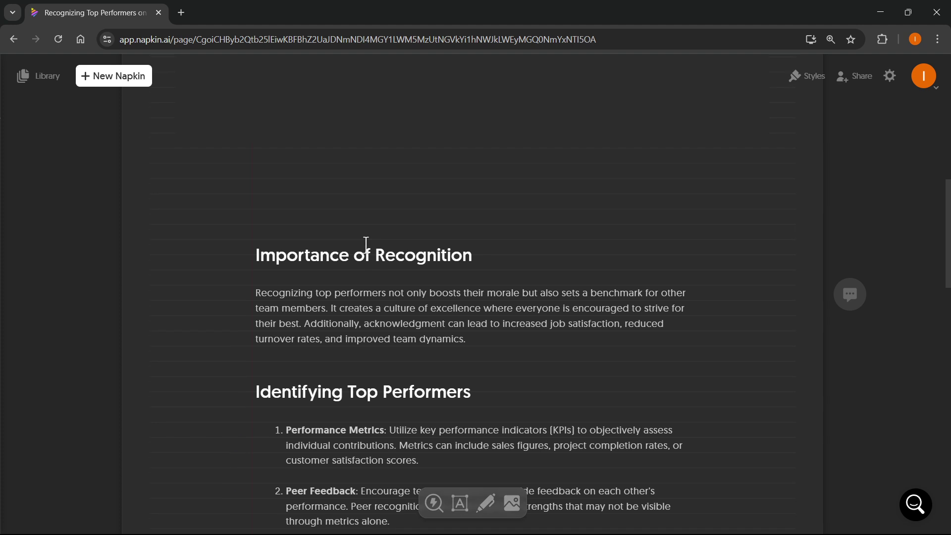
scroll(298, 255, down, 1)
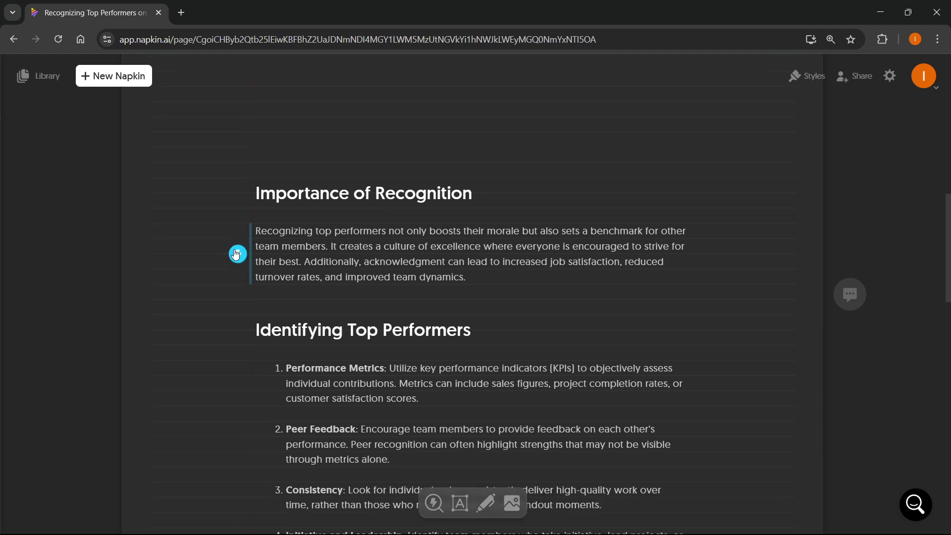
click(237, 254)
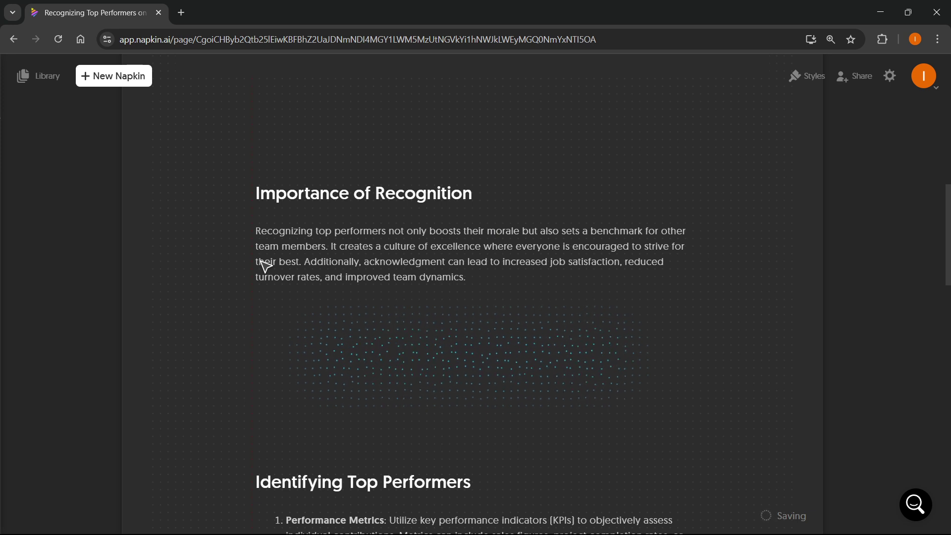
Step: Give the Cycle of Recognition and Performance diagram the solid filled colour style
scroll(261, 263, down, 1)
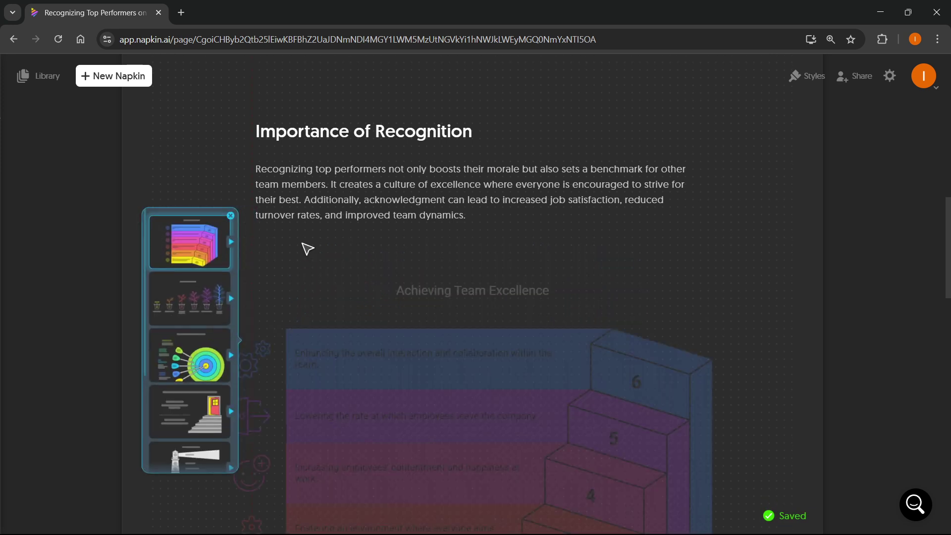
scroll(188, 322, down, 2)
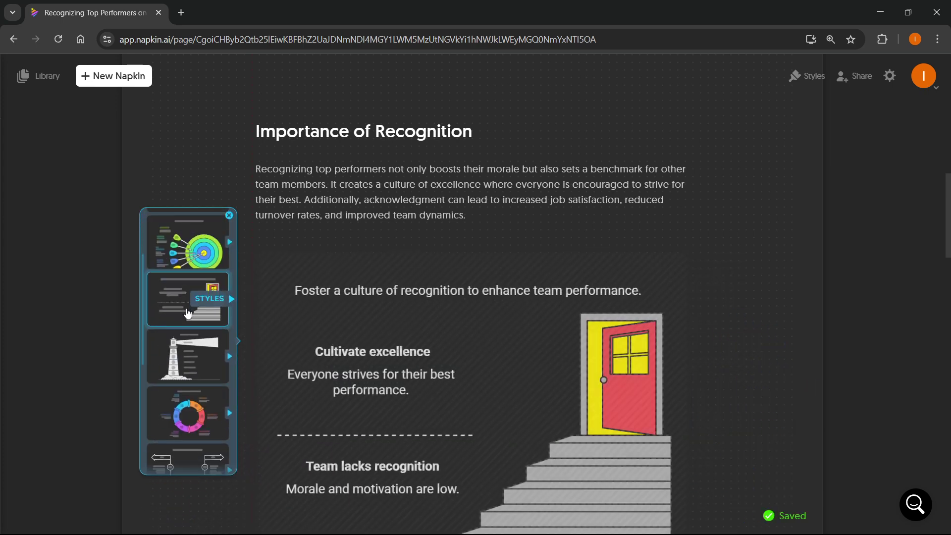
scroll(186, 361, up, 2)
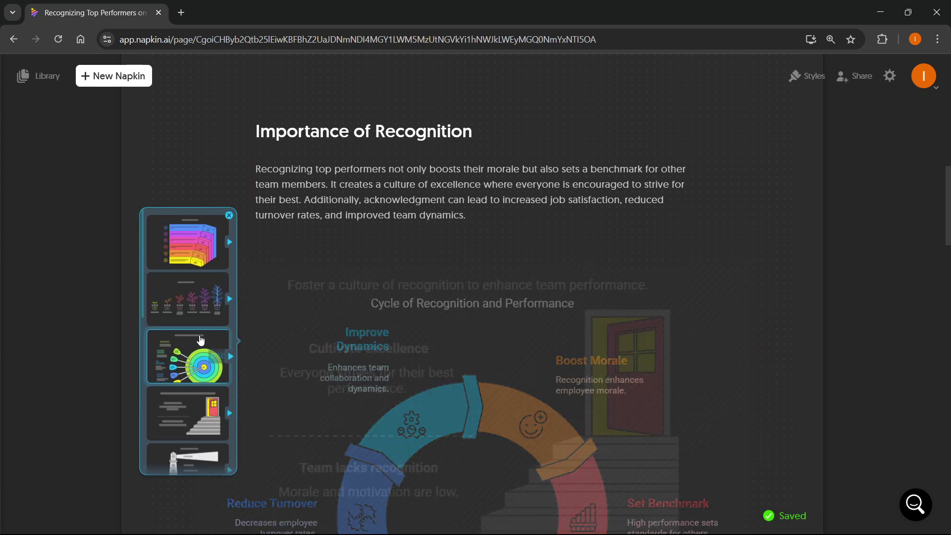
scroll(188, 362, down, 5)
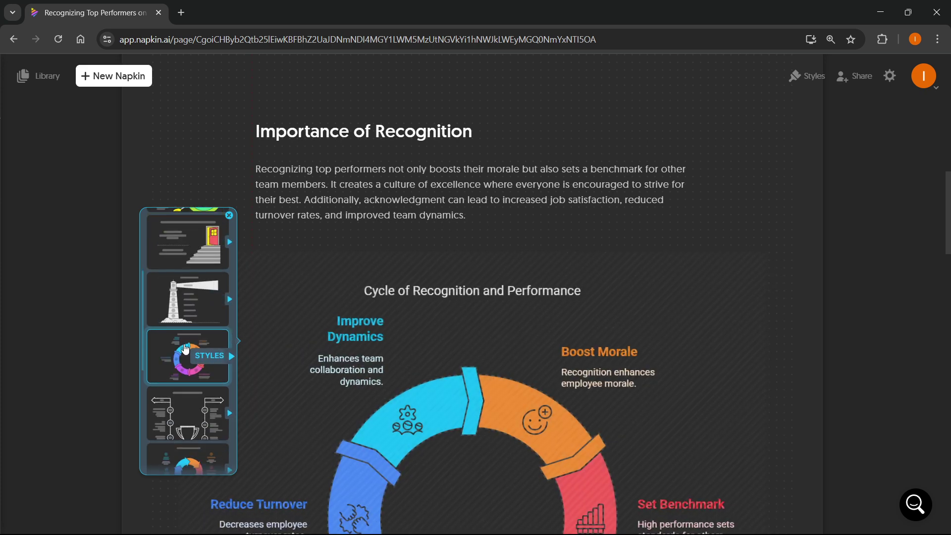
scroll(187, 354, down, 3)
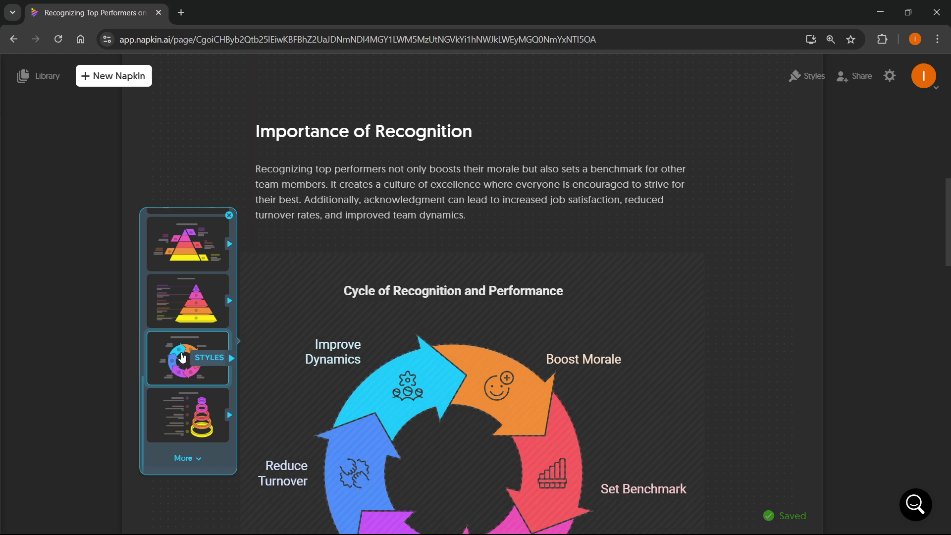
click(174, 360)
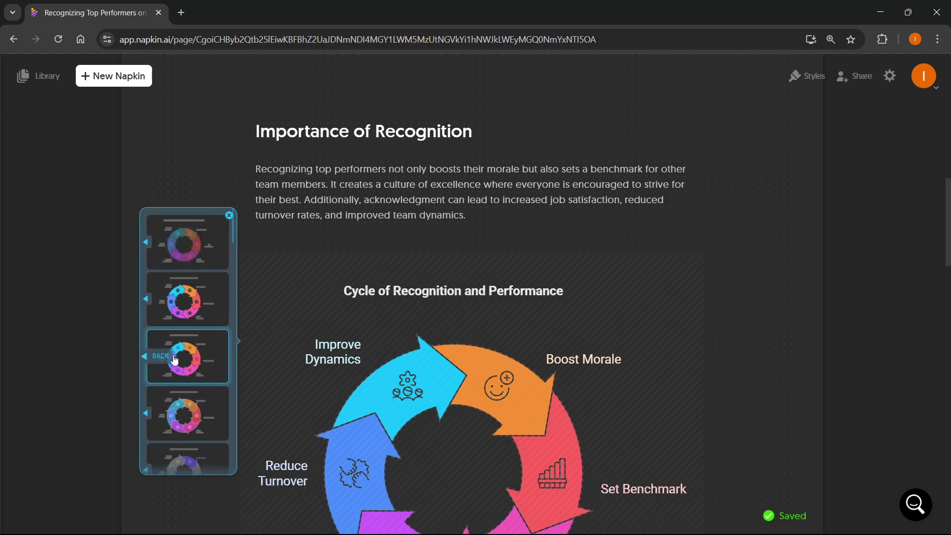
click(183, 301)
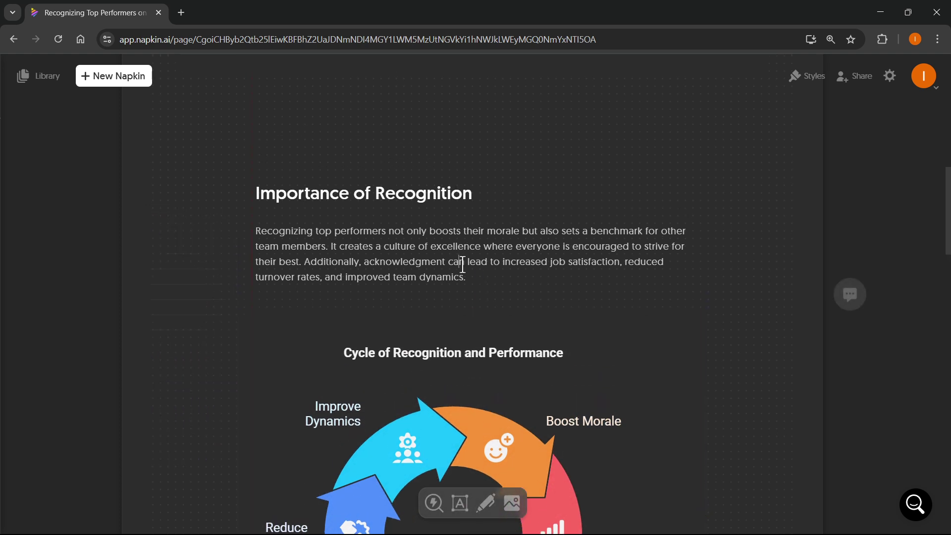
Step: Delete the paragraph beneath the Importance of Recognition heading
drag(464, 272, 254, 236)
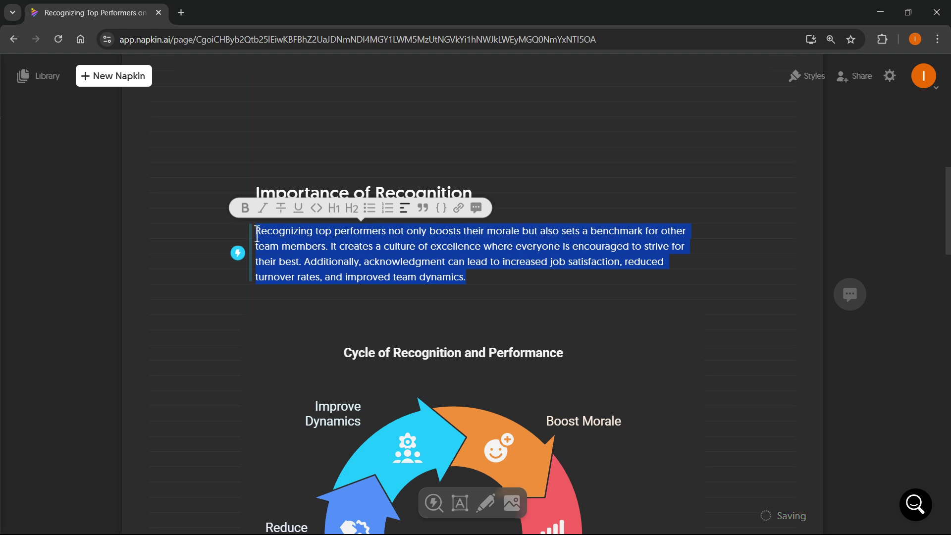
key(BackSpace)
scroll(367, 281, up, 3)
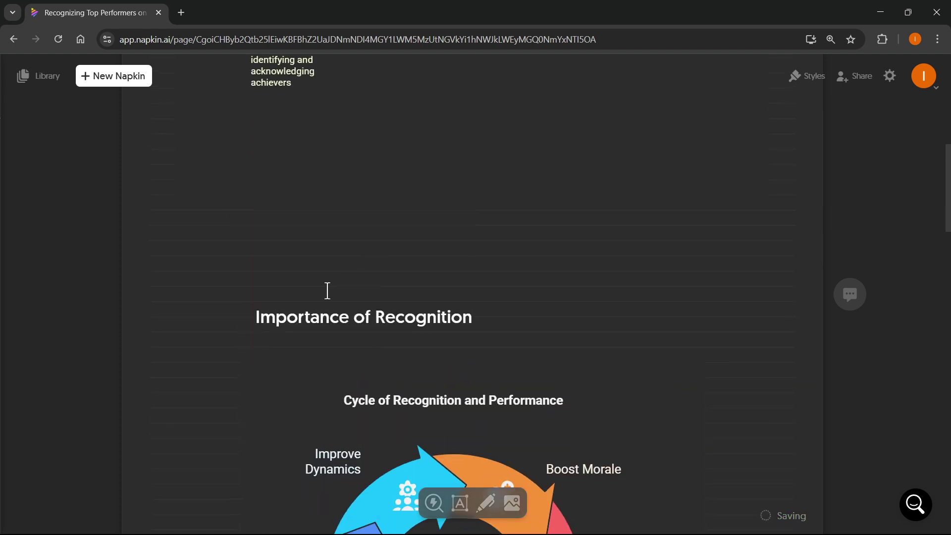
scroll(351, 278, up, 3)
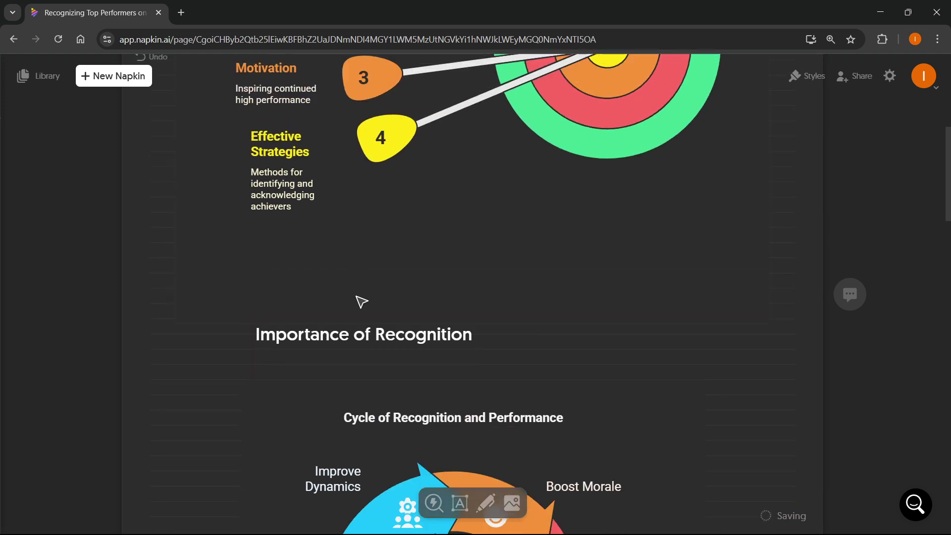
scroll(368, 296, up, 1)
Step: Shrink the darts diagram frame to remove empty space, and fix the heading typo by adding 't'
click(590, 338)
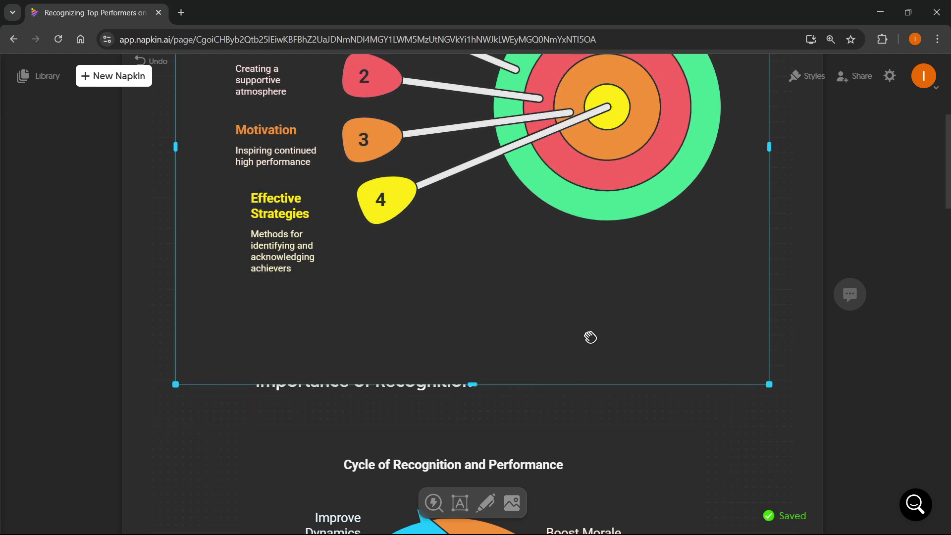
drag(469, 383, 470, 308)
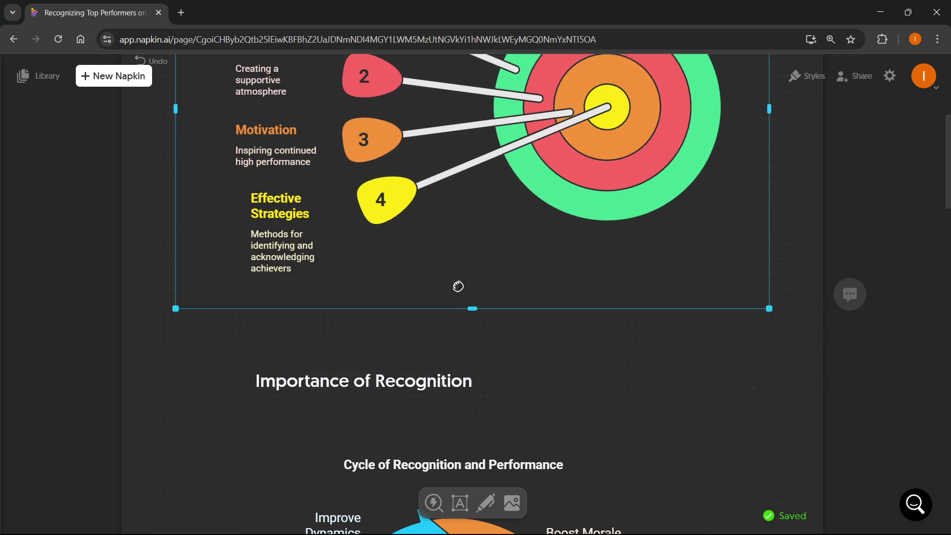
click(445, 356)
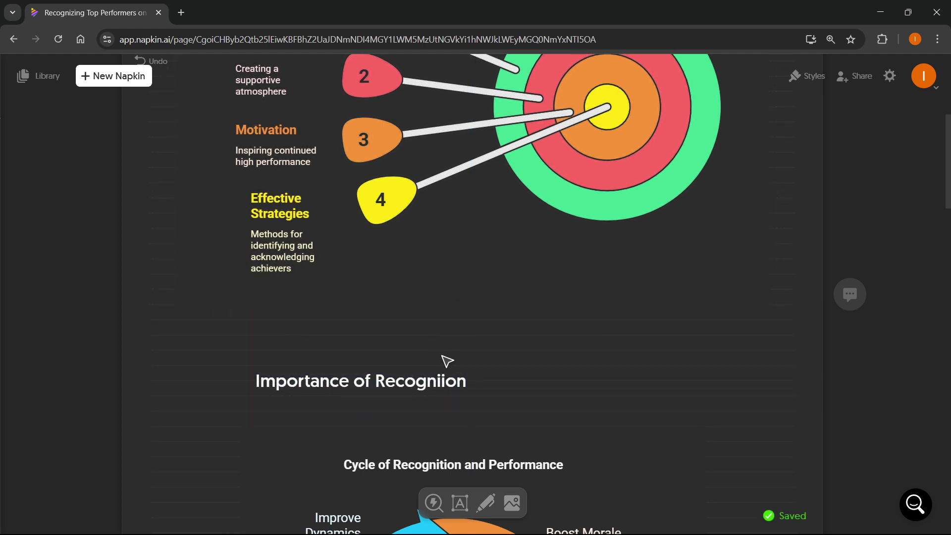
text(t)
scroll(690, 370, up, 5)
Step: Select the cycle diagram, then return to the darts diagram
scroll(541, 314, down, 2)
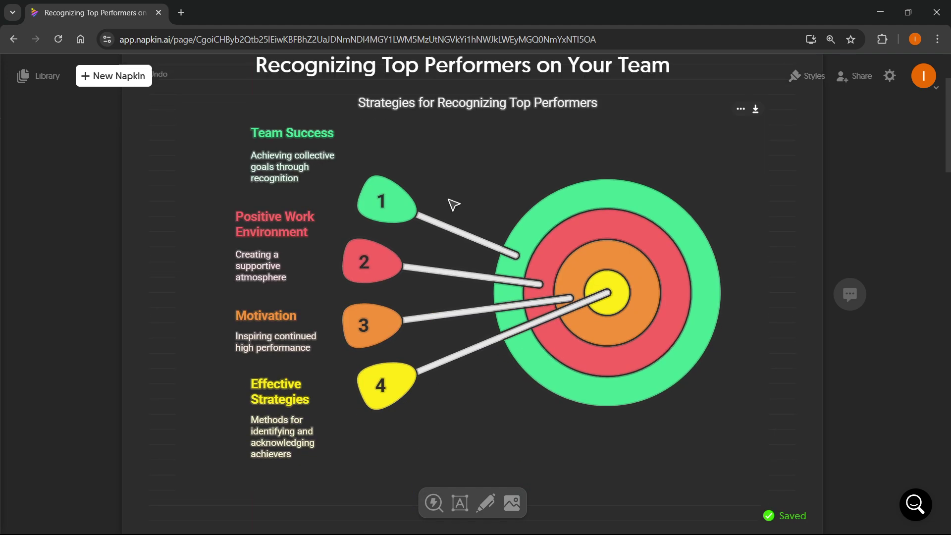
scroll(468, 280, down, 10)
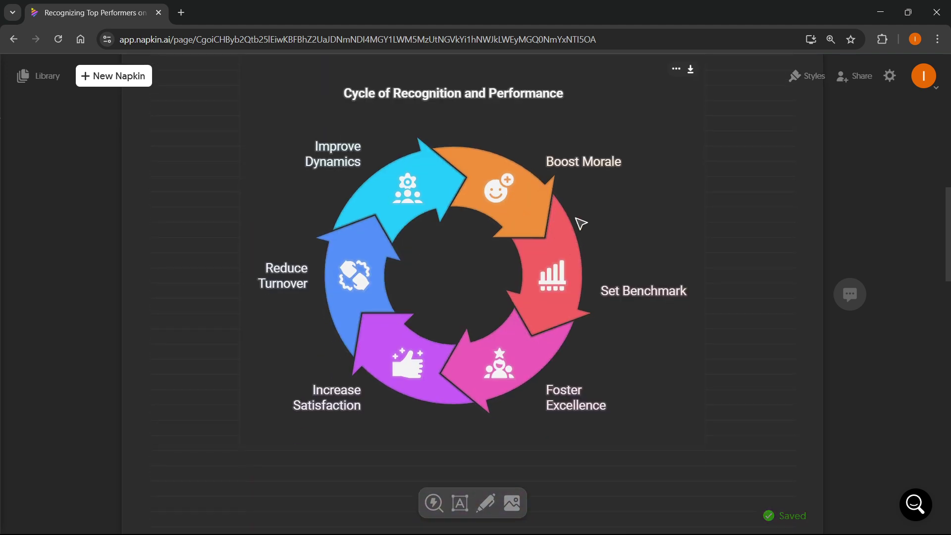
click(437, 181)
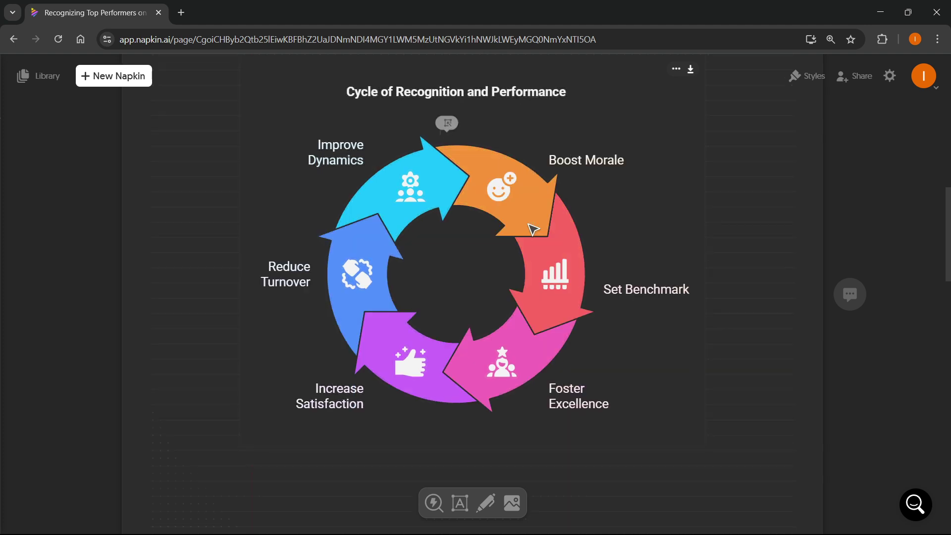
scroll(713, 243, down, 6)
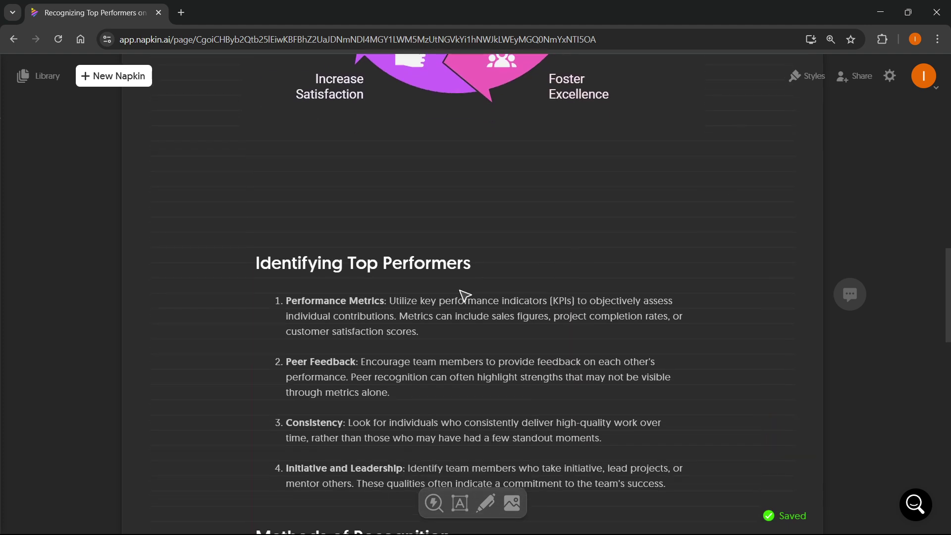
scroll(515, 288, up, 7)
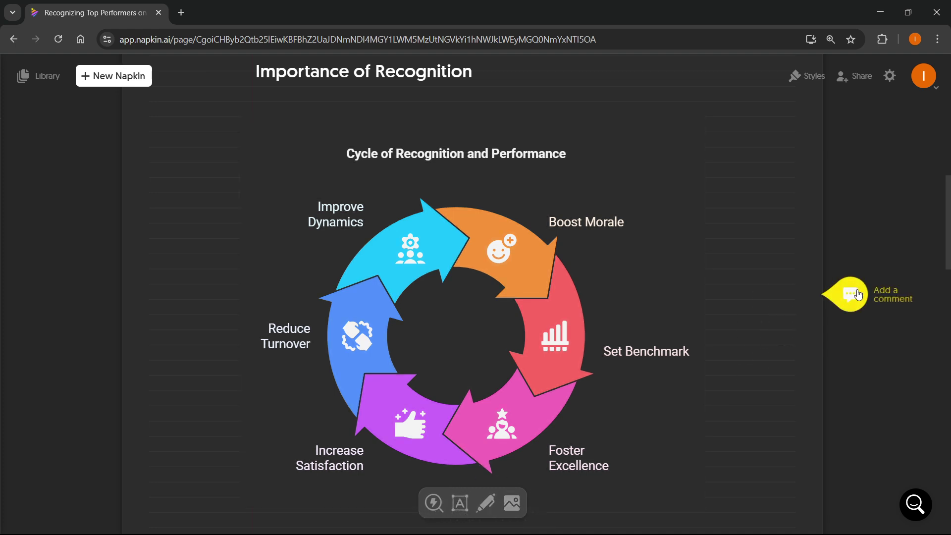
scroll(858, 295, up, 8)
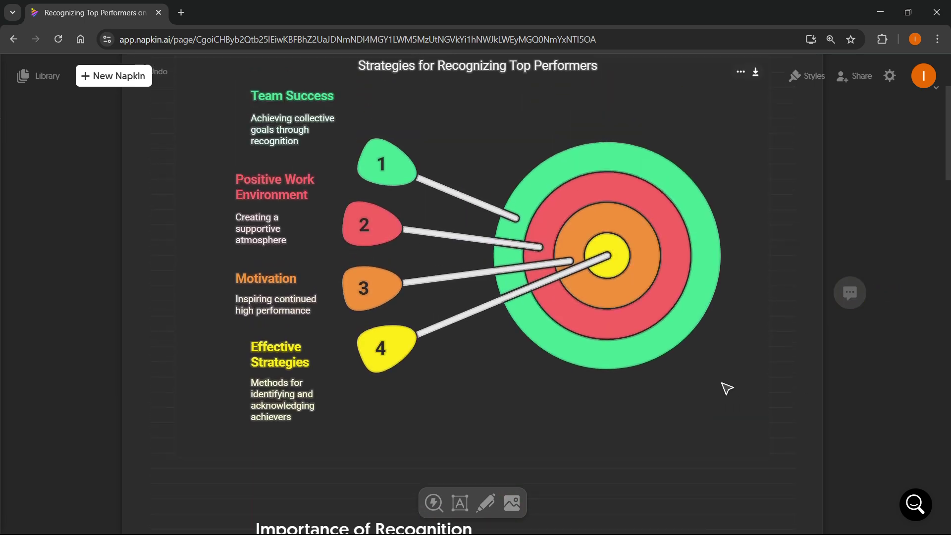
scroll(726, 265, up, 3)
scroll(822, 223, down, 1)
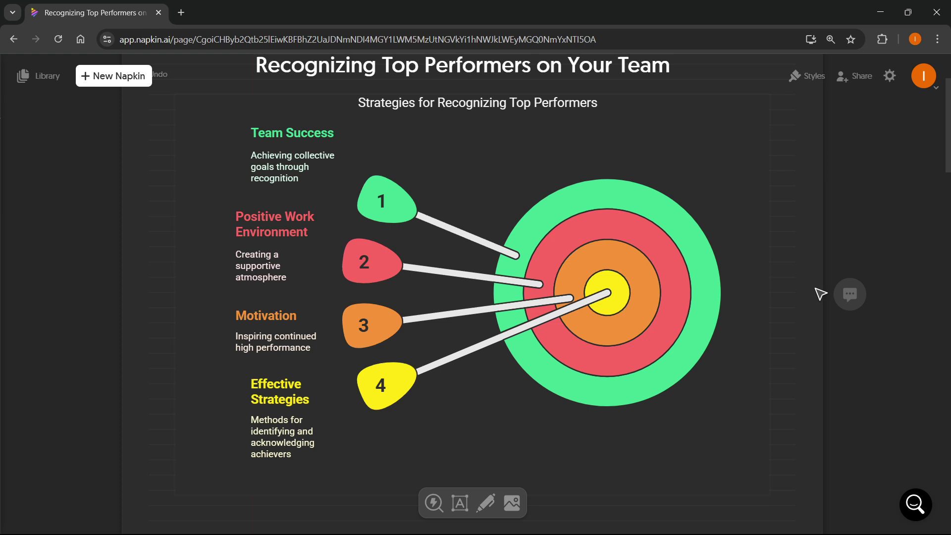
Step: Post a comment reading 'Talk about ...' beside the darts-target diagram
click(850, 295)
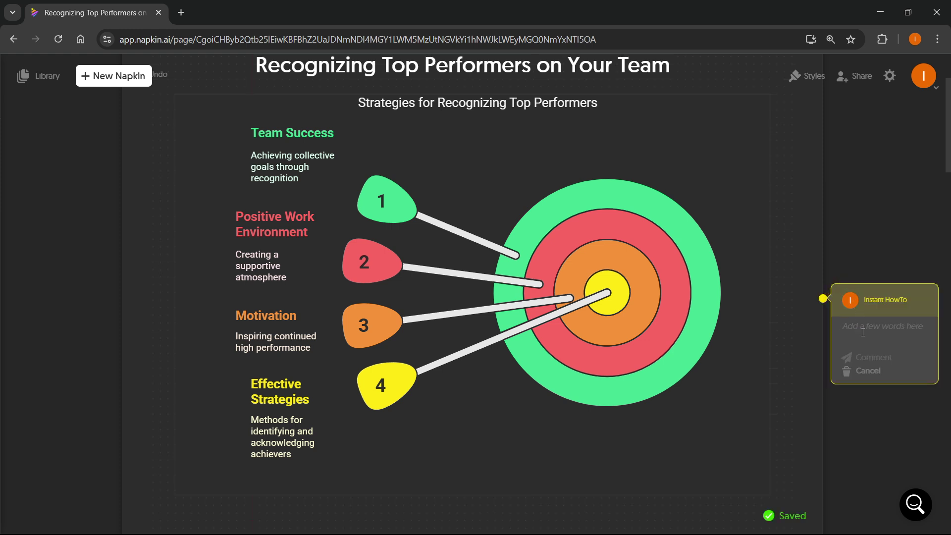
text(T)
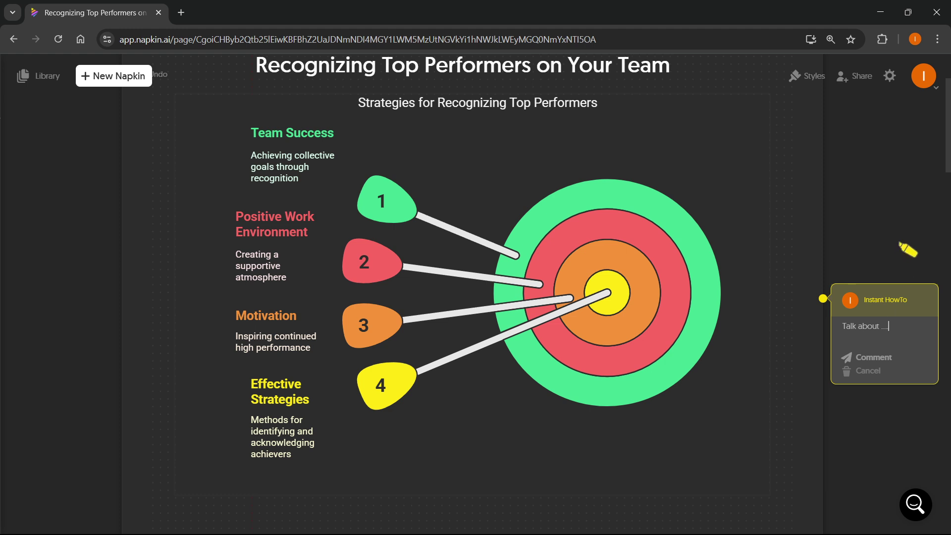
text(alk about ...)
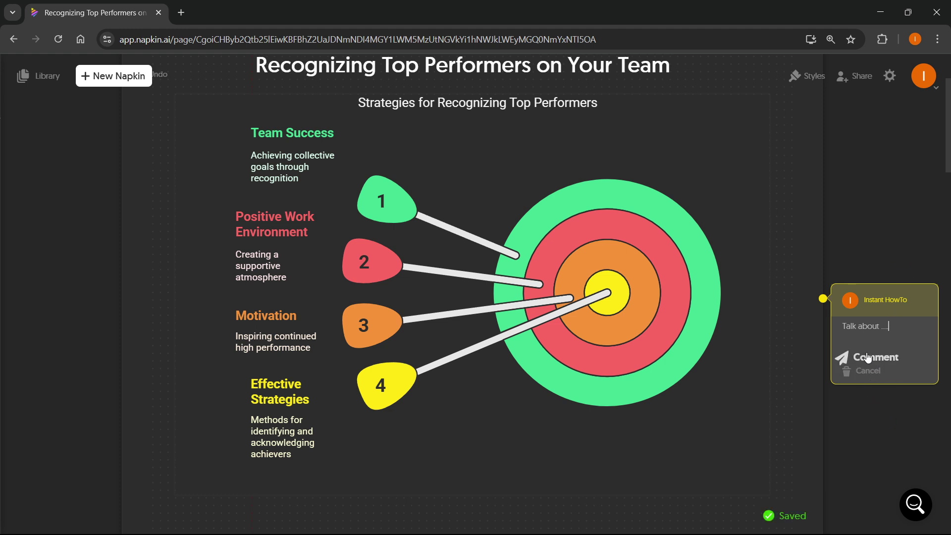
click(868, 357)
scroll(743, 293, down, 5)
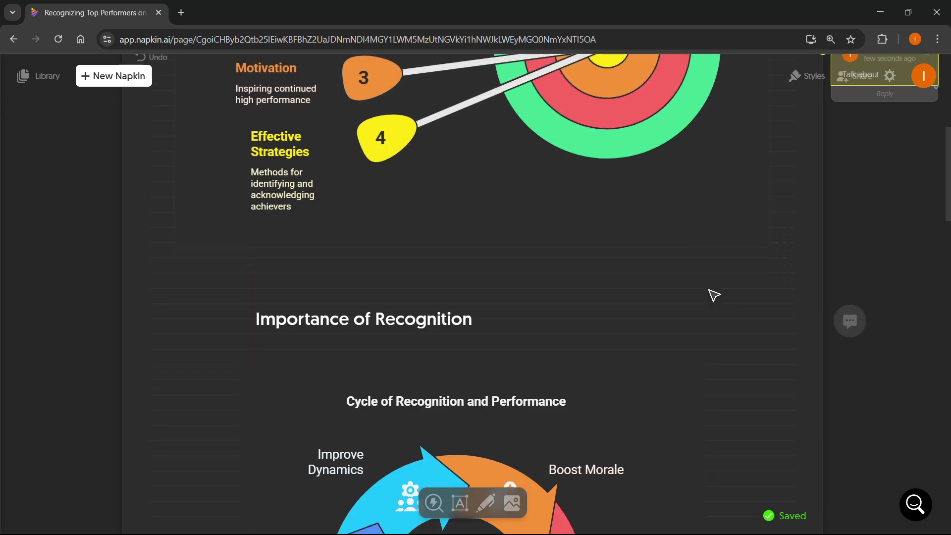
scroll(773, 295, up, 6)
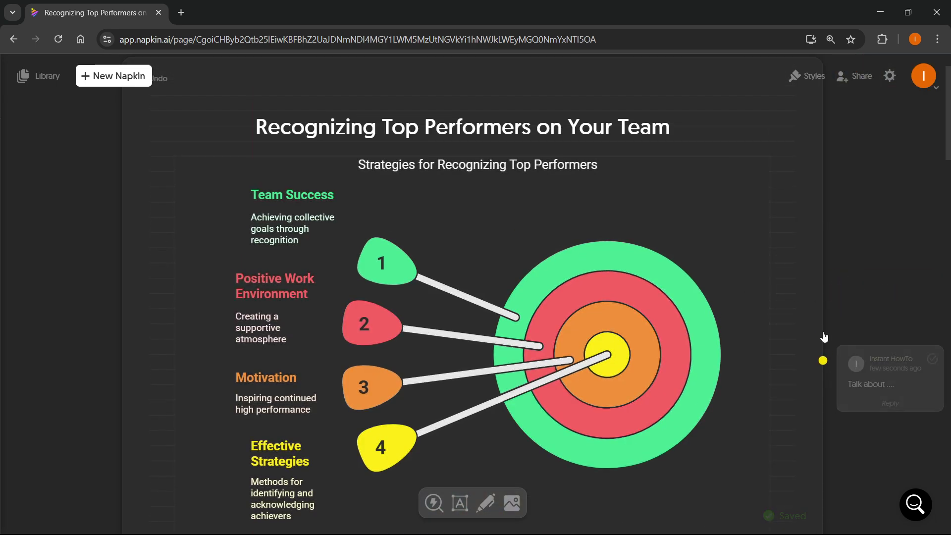
click(767, 345)
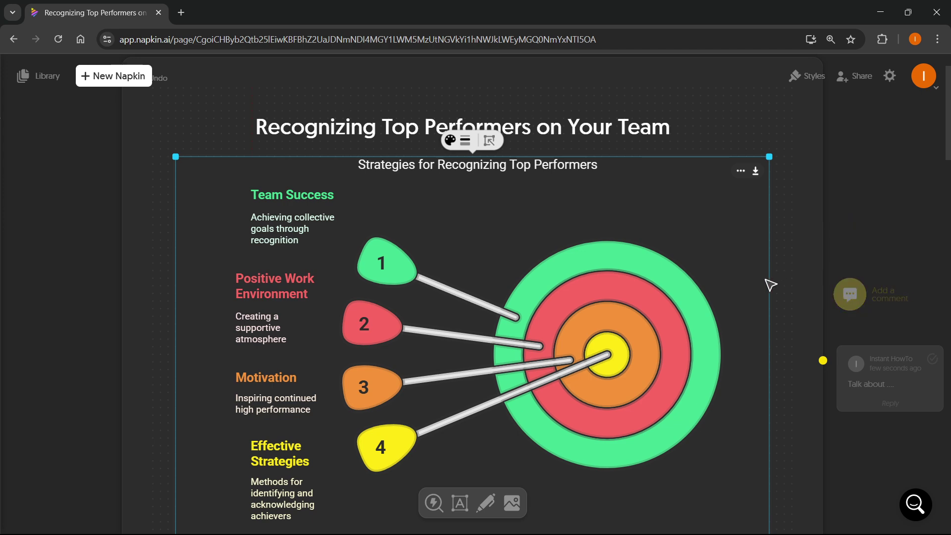
Step: Insert the cat spark from Spark Search, enlarge it, and place it beside the Importance of Recognition heading
scroll(718, 273, down, 2)
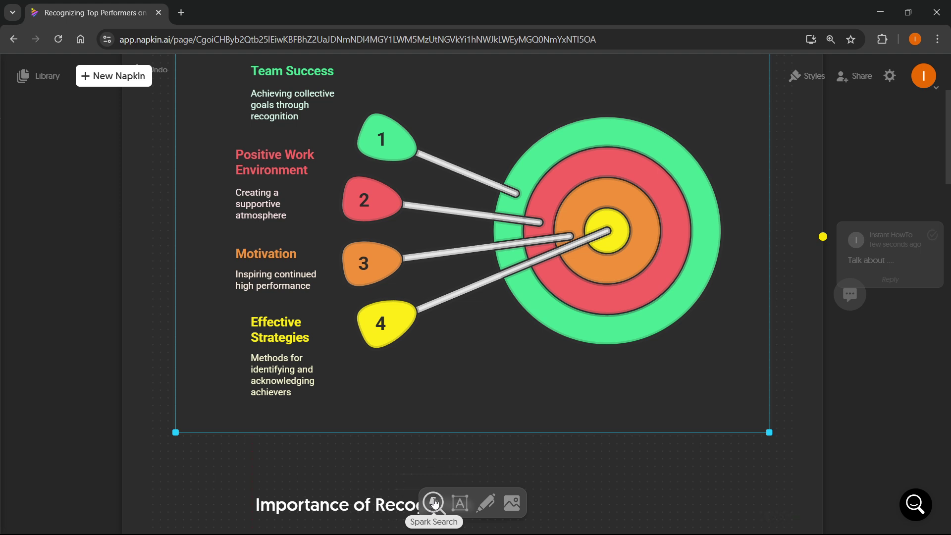
click(424, 446)
scroll(425, 471, down, 2)
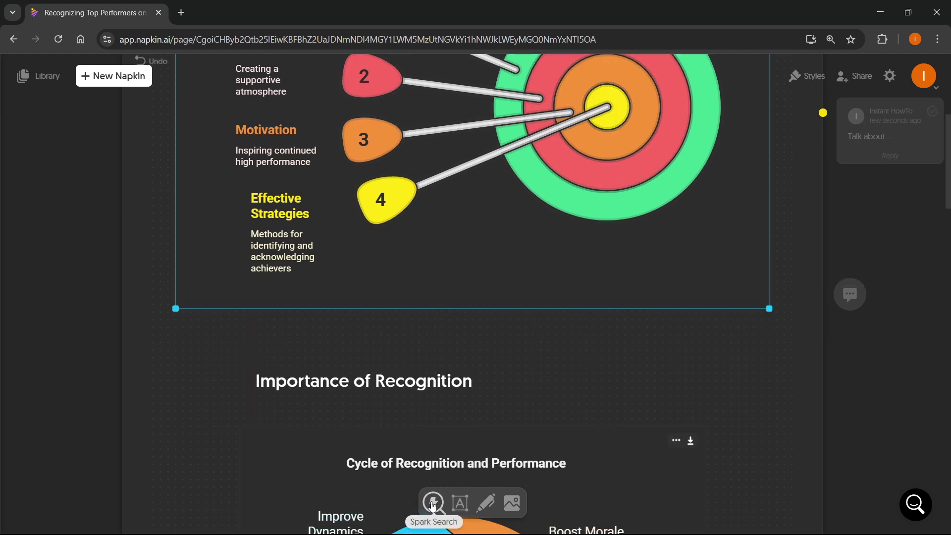
click(435, 502)
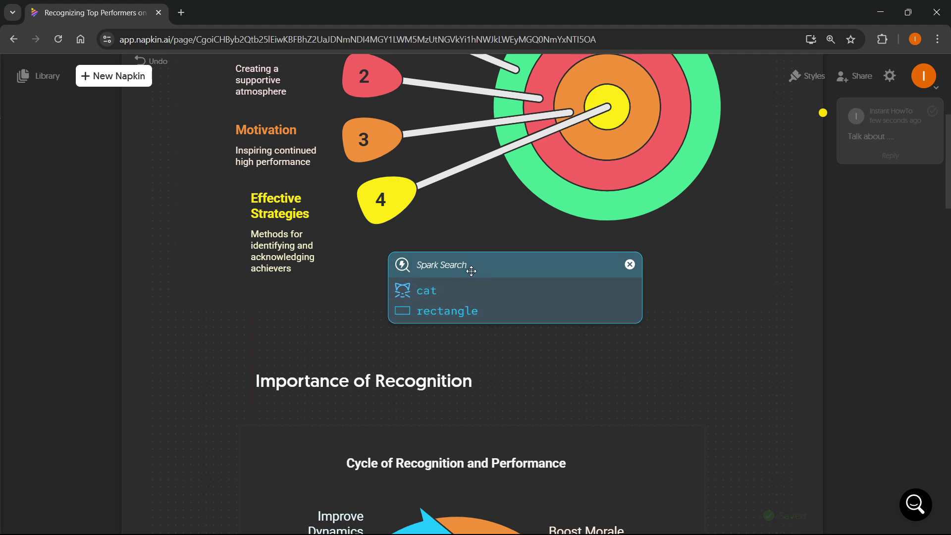
click(465, 291)
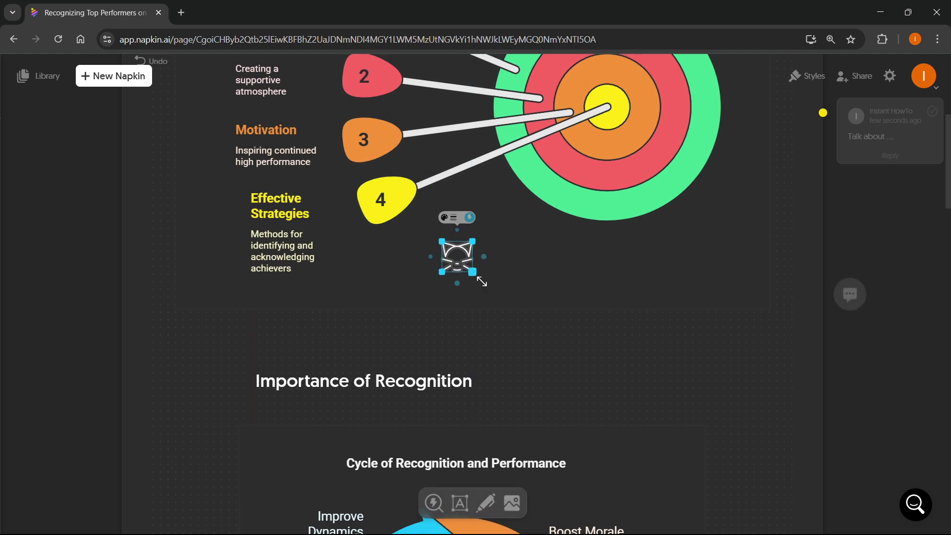
drag(455, 254, 791, 368)
click(603, 365)
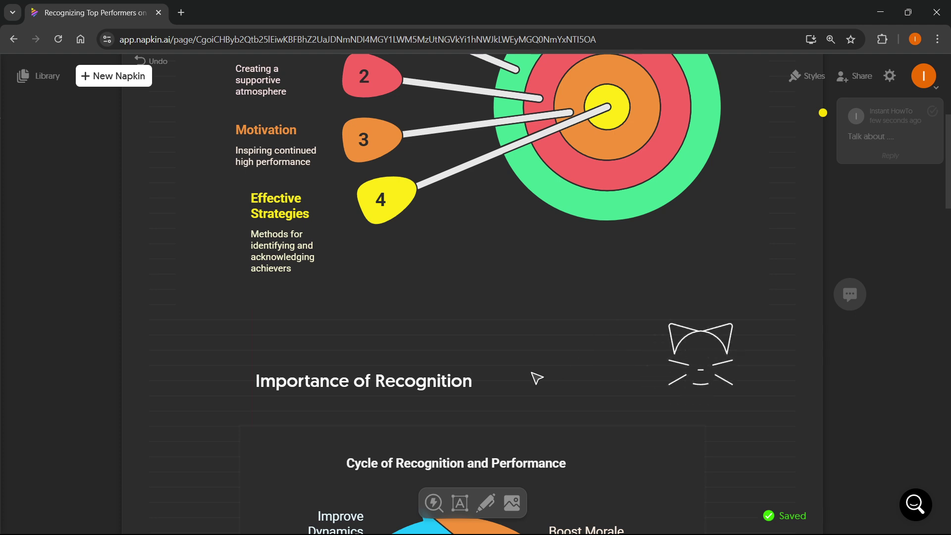
Step: Place a 'This is about ...' label below dart 4 and nudge it up and right
click(462, 508)
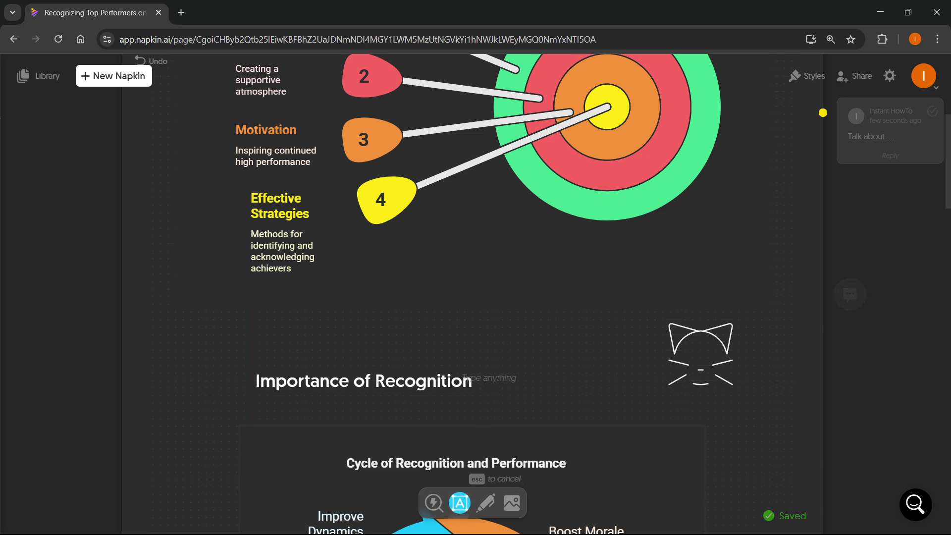
click(431, 262)
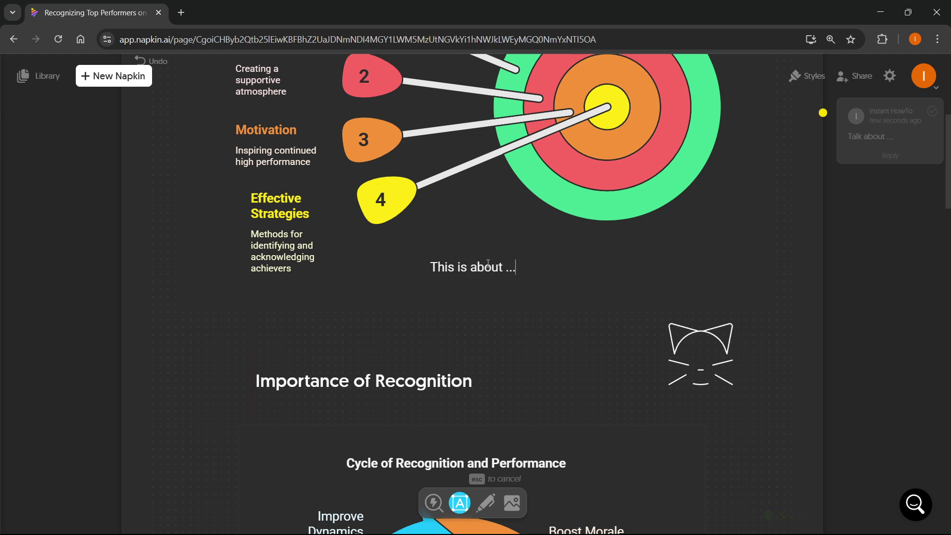
key(Escape)
click(493, 279)
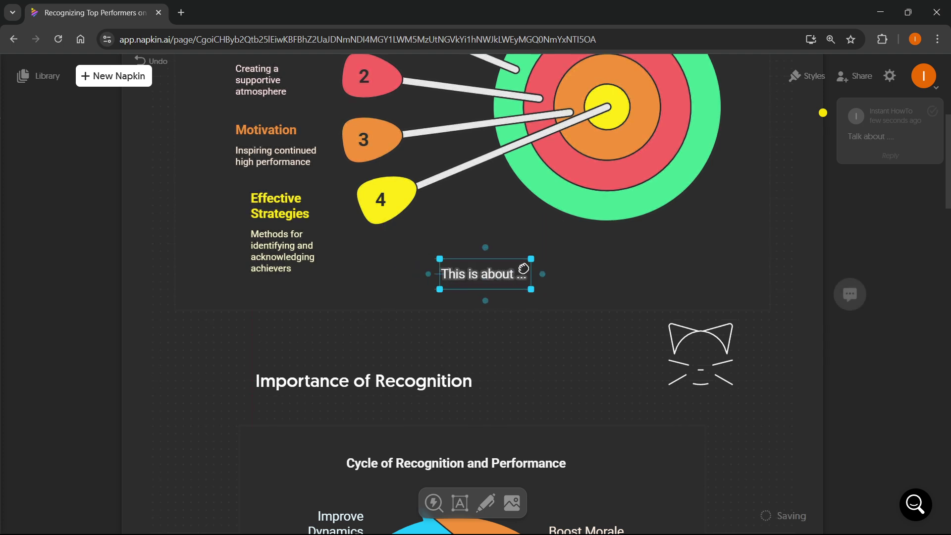
drag(475, 272, 546, 259)
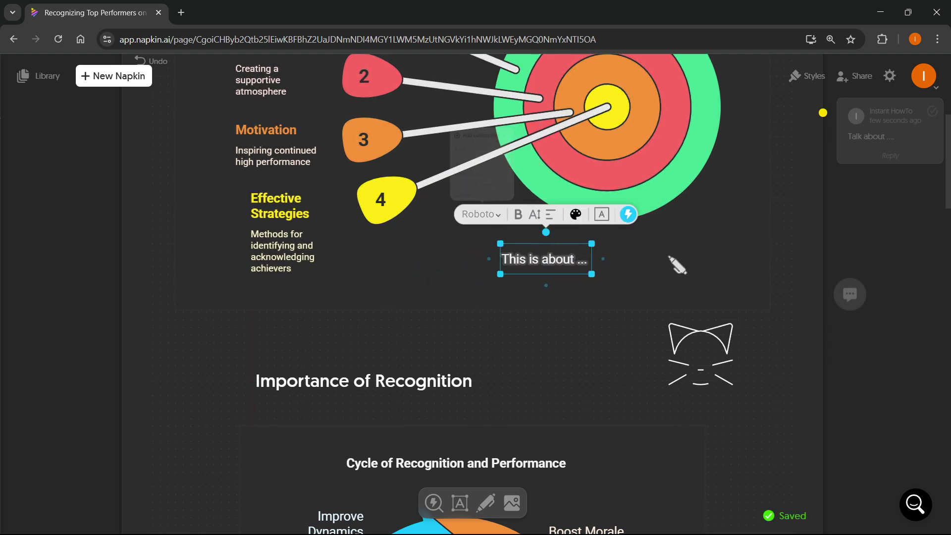
Step: Sketch a freehand loop under the label, trying connector styles before keeping the arrowhead stroke
click(573, 361)
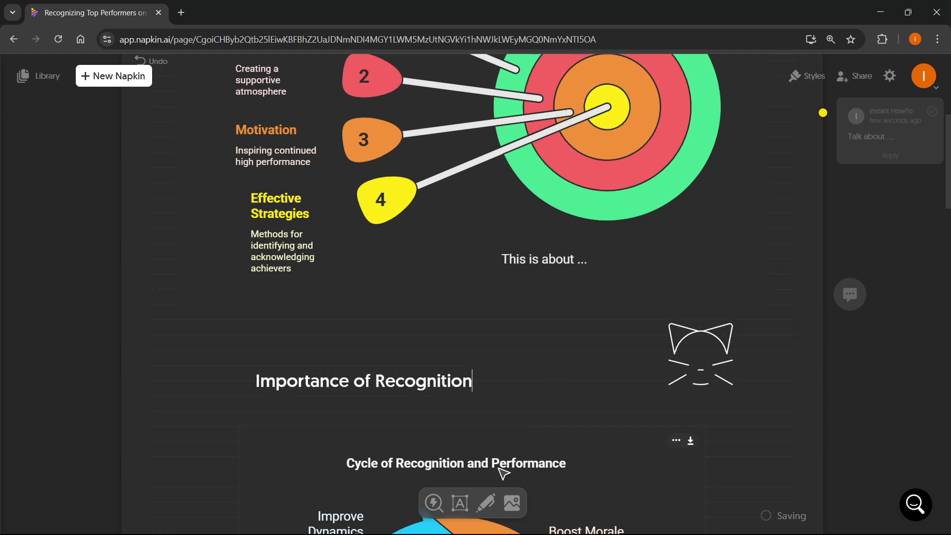
click(485, 503)
mouse_move(517, 337)
mouse_down()
mouse_move(466, 349)
mouse_move(402, 343)
mouse_move(410, 313)
mouse_move(464, 307)
mouse_move(411, 281)
mouse_up()
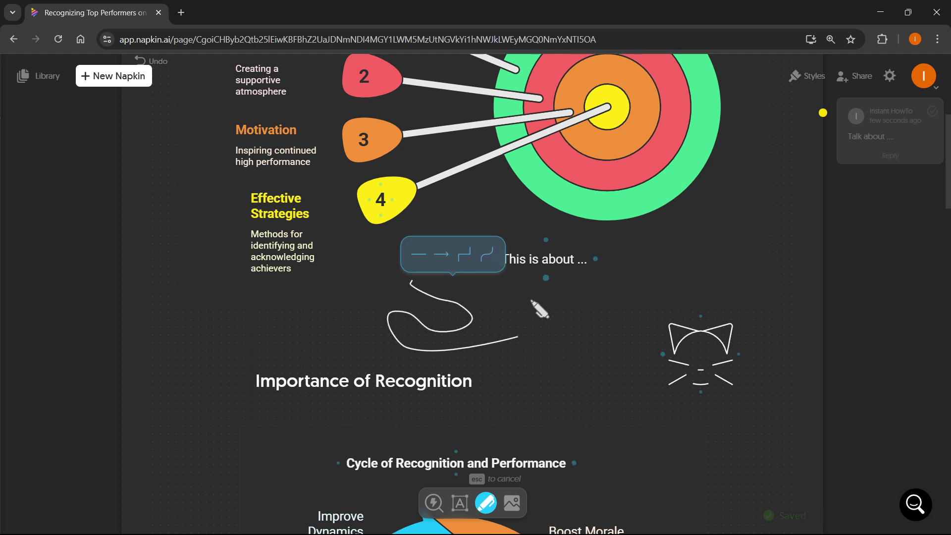
click(464, 254)
click(487, 256)
click(421, 256)
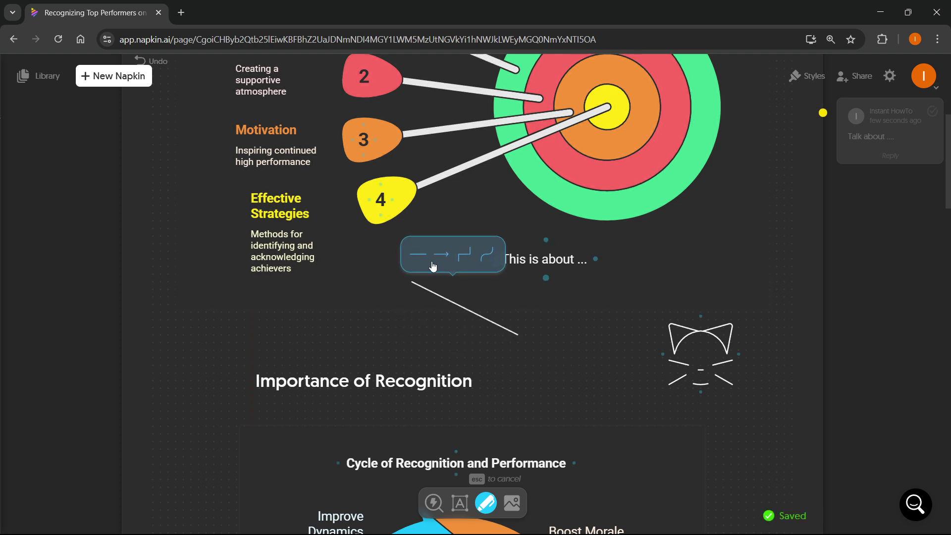
click(441, 256)
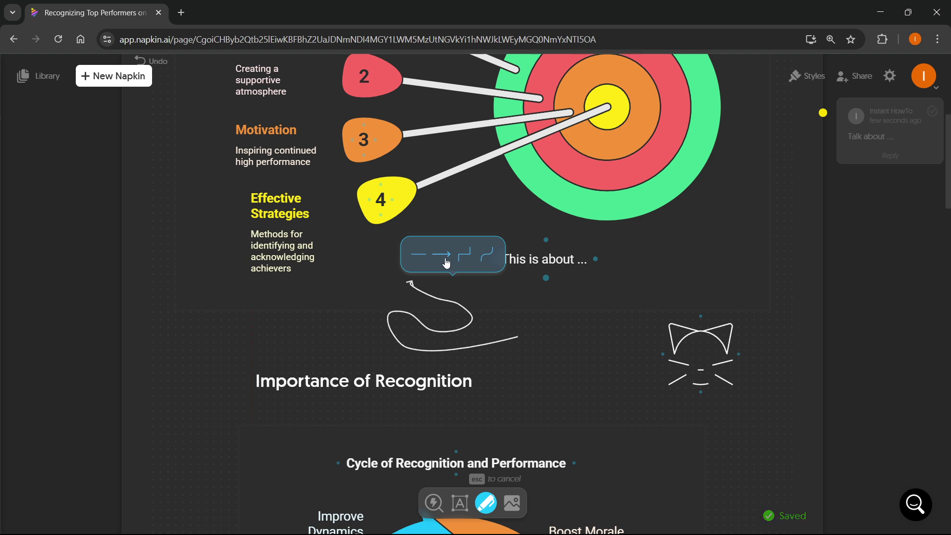
Step: Draw a long curved line from below up to the target's bullseye
mouse_move(561, 369)
mouse_down()
mouse_move(647, 321)
mouse_move(638, 172)
mouse_up()
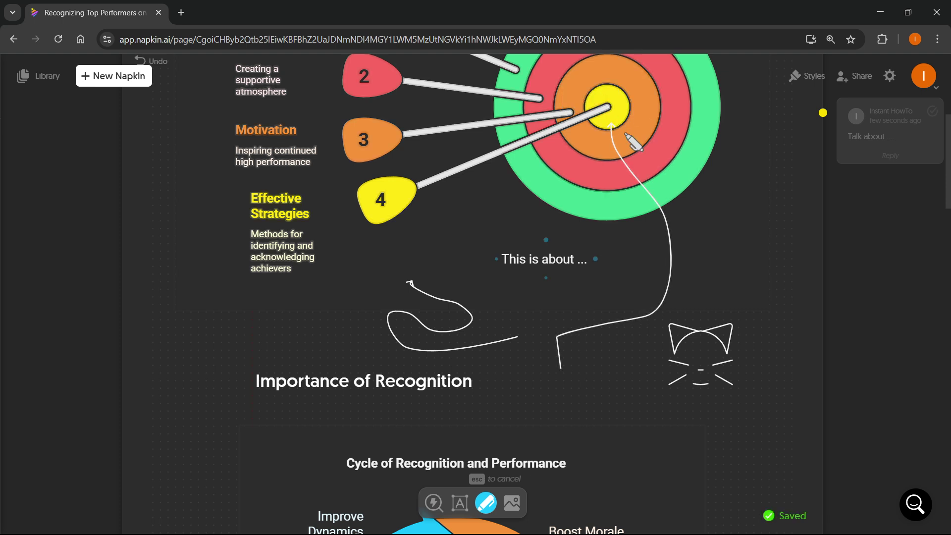
scroll(677, 231, up, 3)
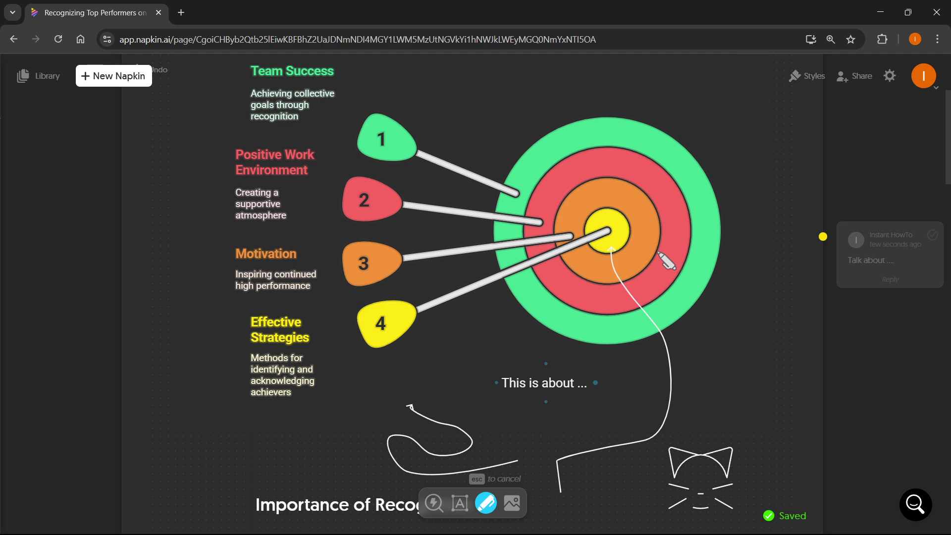
scroll(666, 260, up, 3)
scroll(664, 259, down, 1)
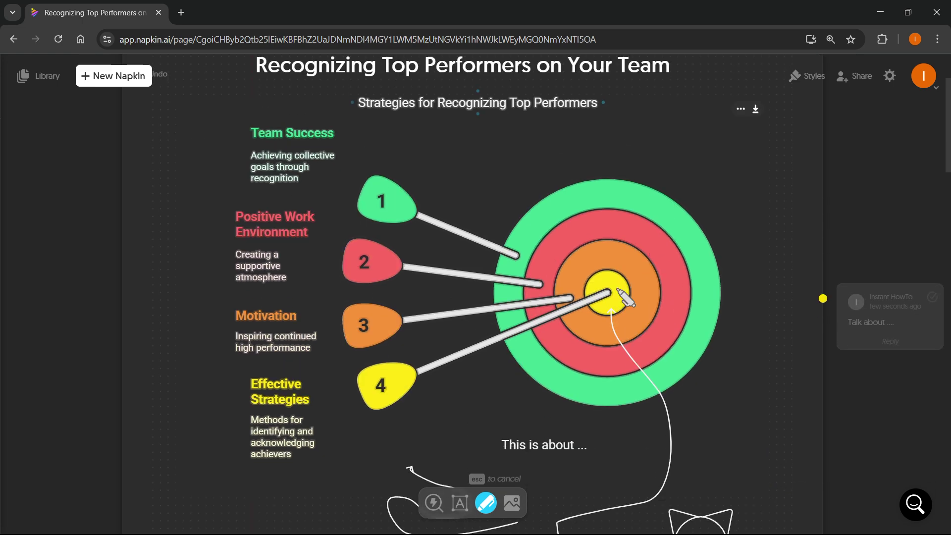
click(512, 504)
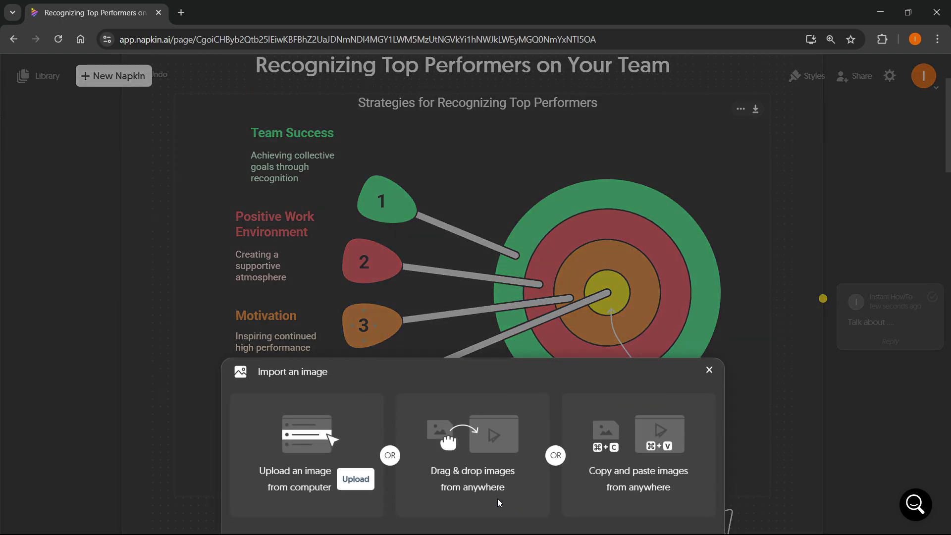
click(372, 474)
scroll(444, 396, down, 3)
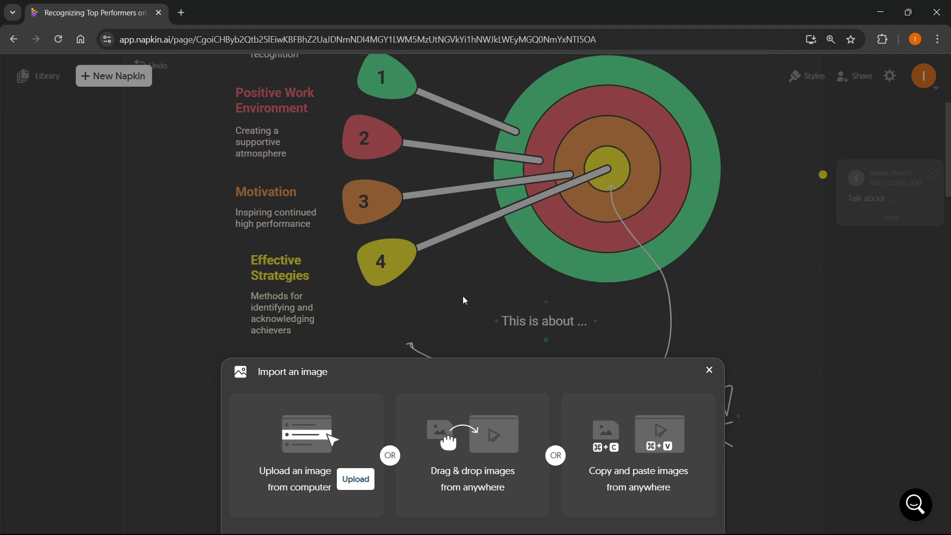
scroll(464, 300, down, 2)
click(710, 370)
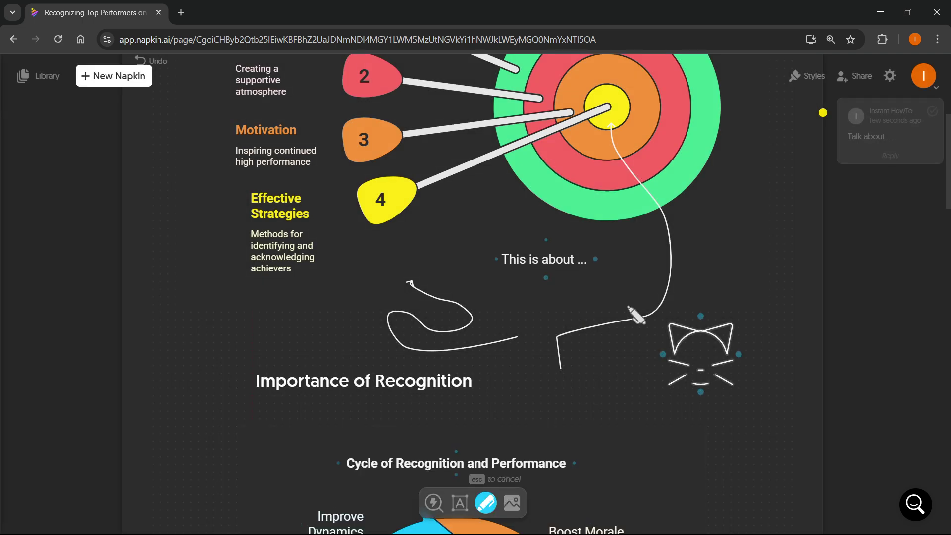
Step: Turn off the Sketch pen at the cycle diagram and scroll back up through the document
scroll(547, 297, up, 3)
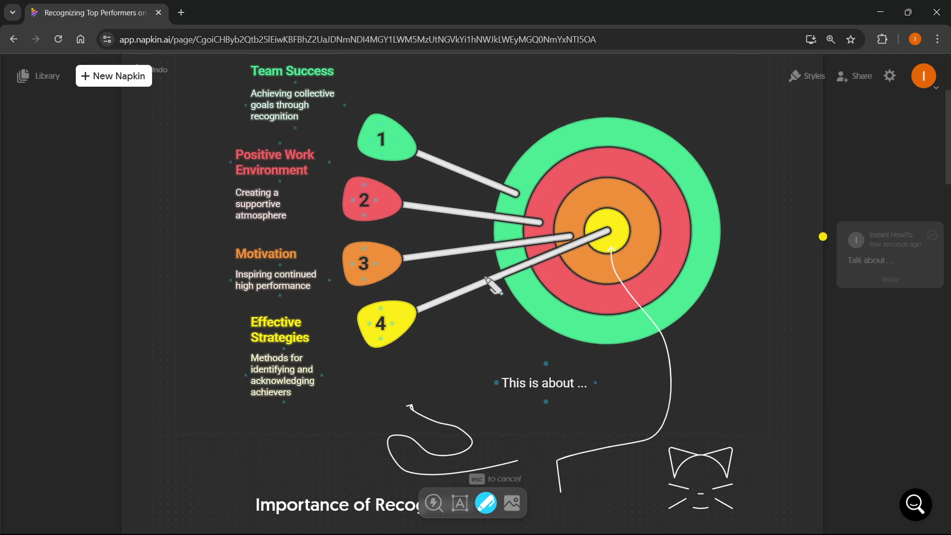
scroll(493, 287, up, 3)
scroll(481, 288, down, 12)
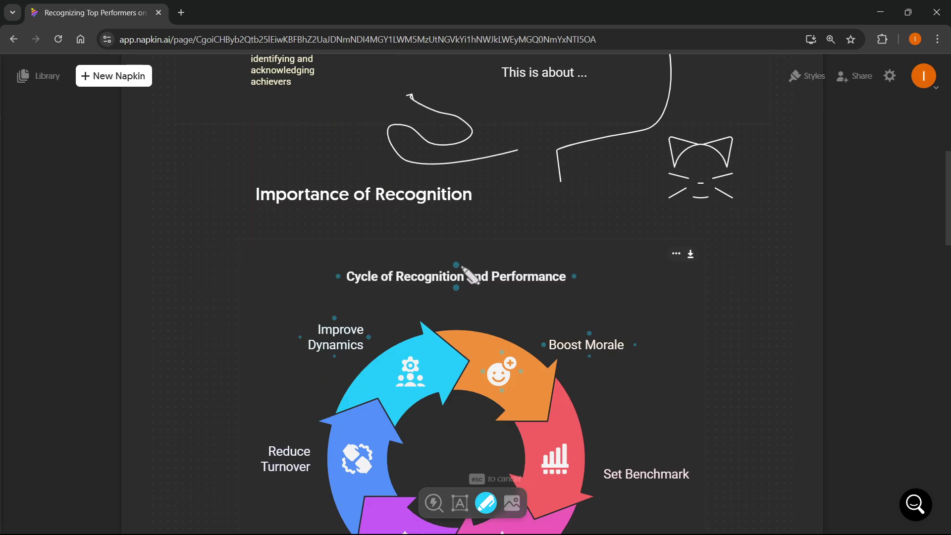
scroll(489, 234, up, 1)
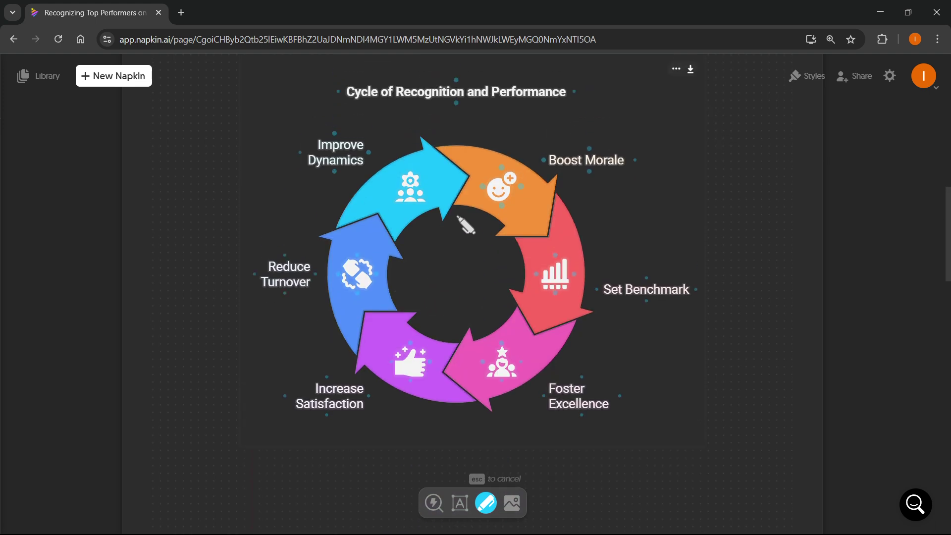
scroll(461, 224, down, 1)
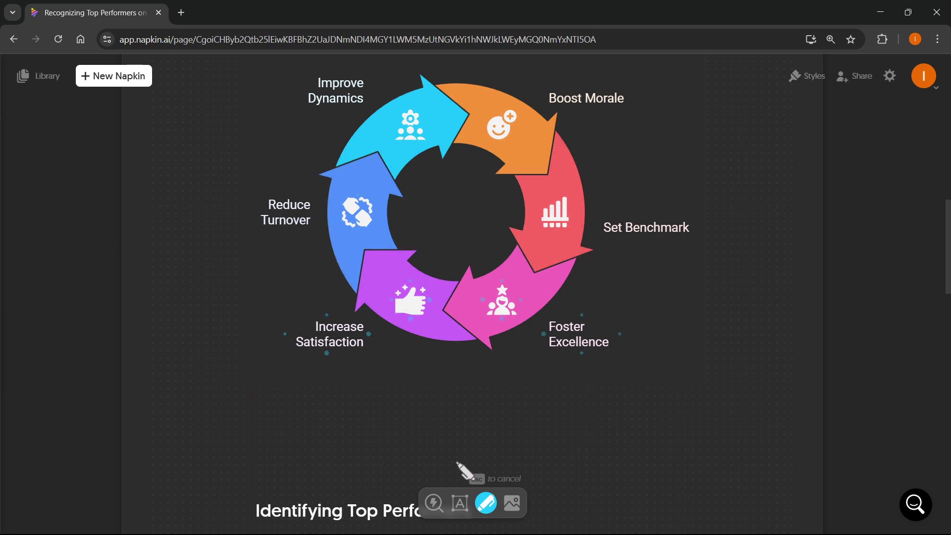
click(485, 502)
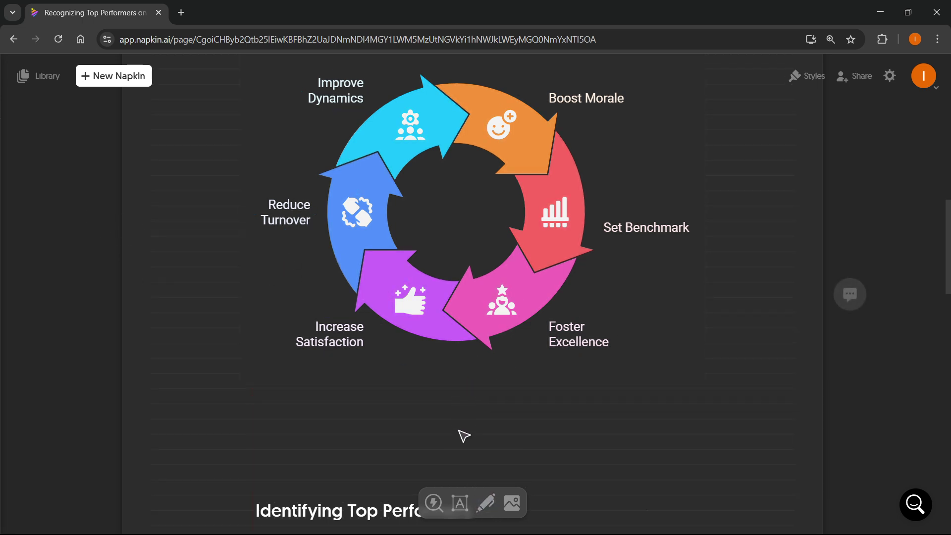
scroll(464, 388, up, 10)
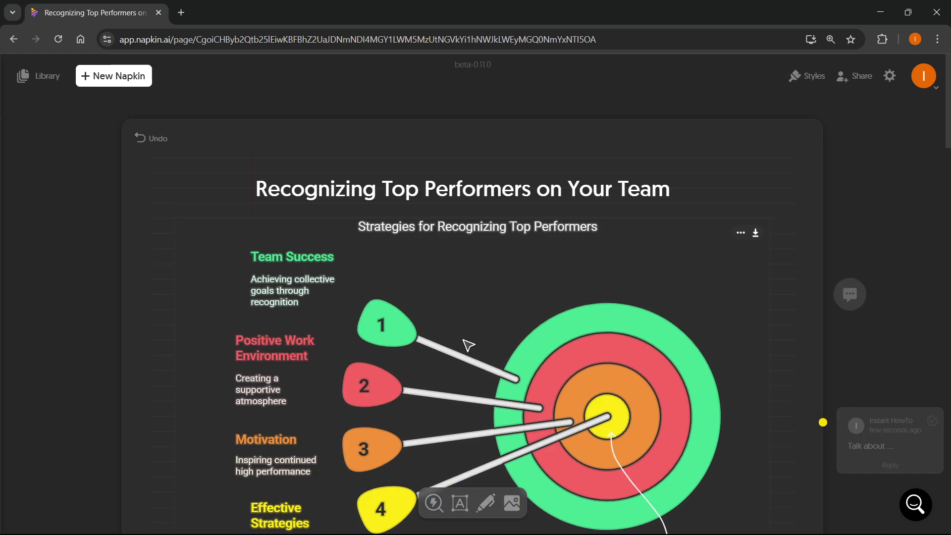